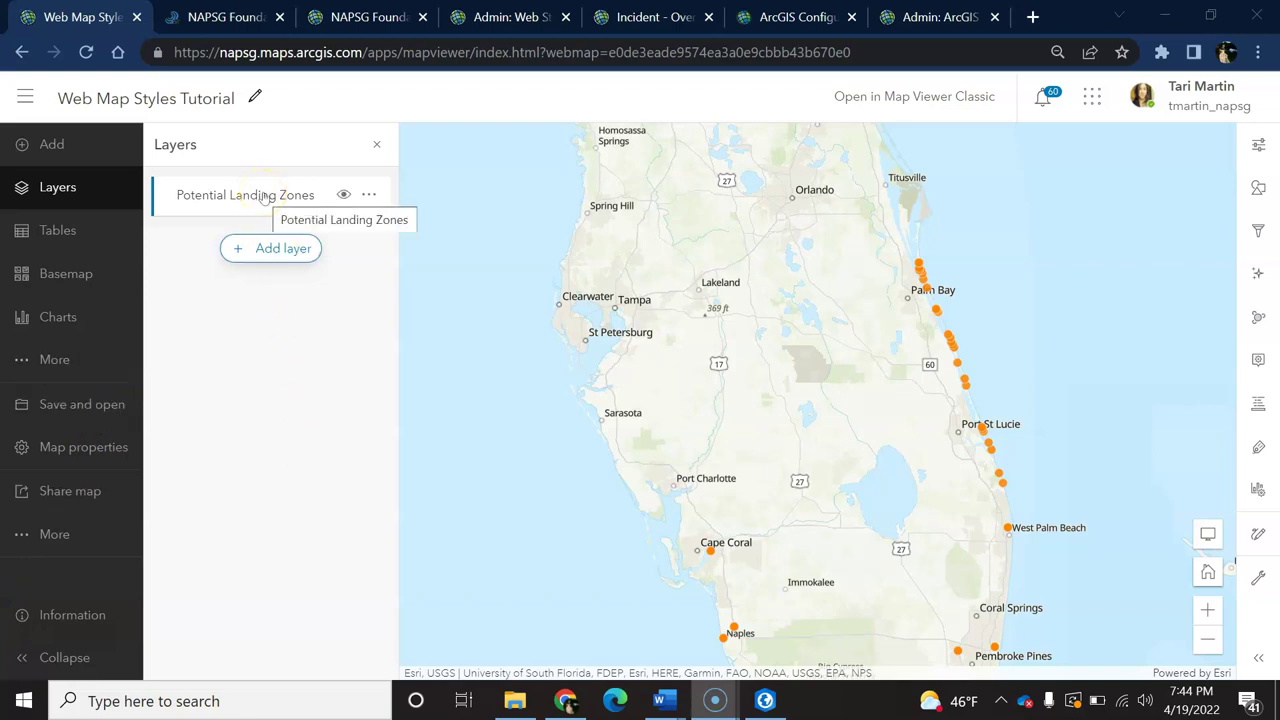
# - Open the Potential Landing Zones single-symbol options and browse symbol categories, keeping the orange dot
pyautogui.click(1260, 190)
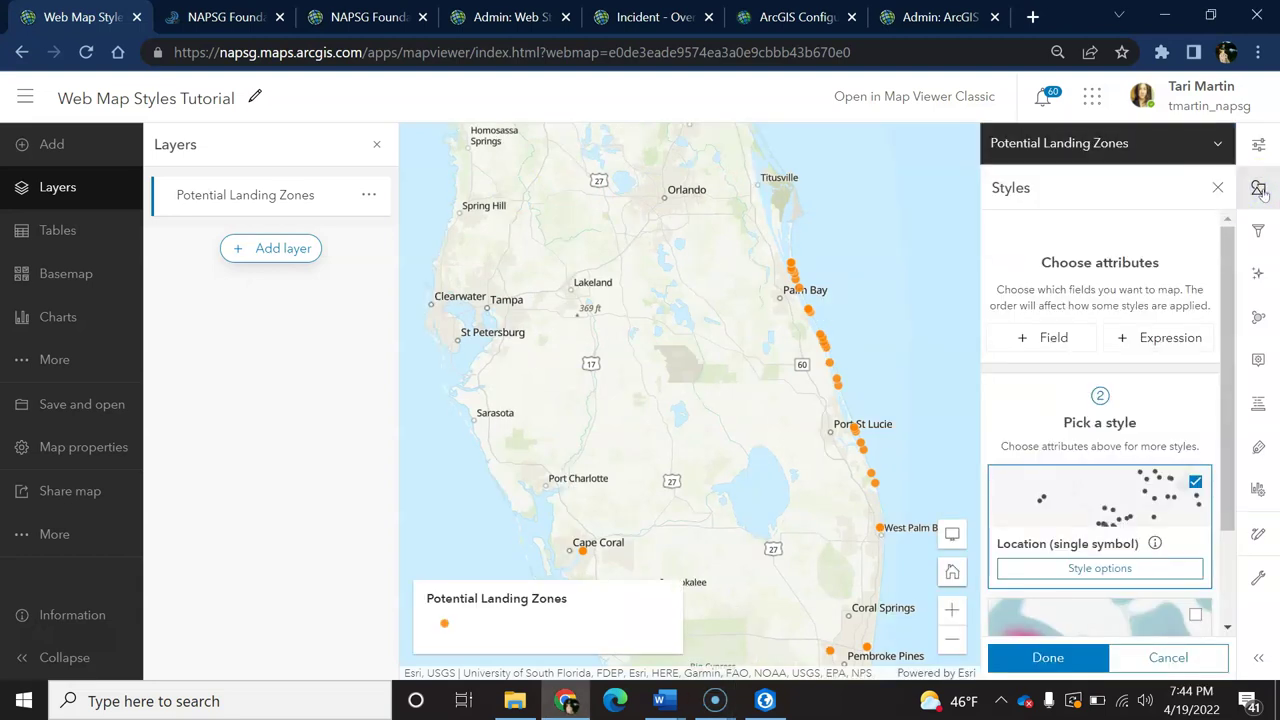
pyautogui.click(1045, 568)
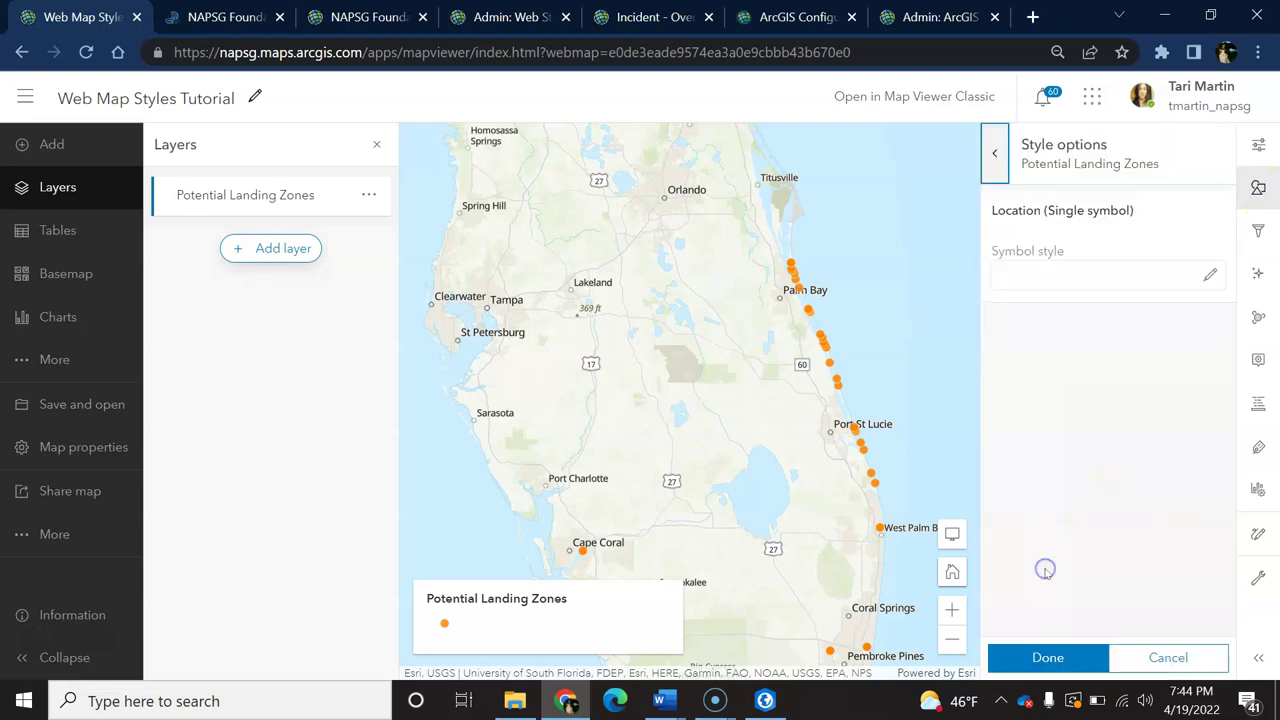
pyautogui.click(1211, 275)
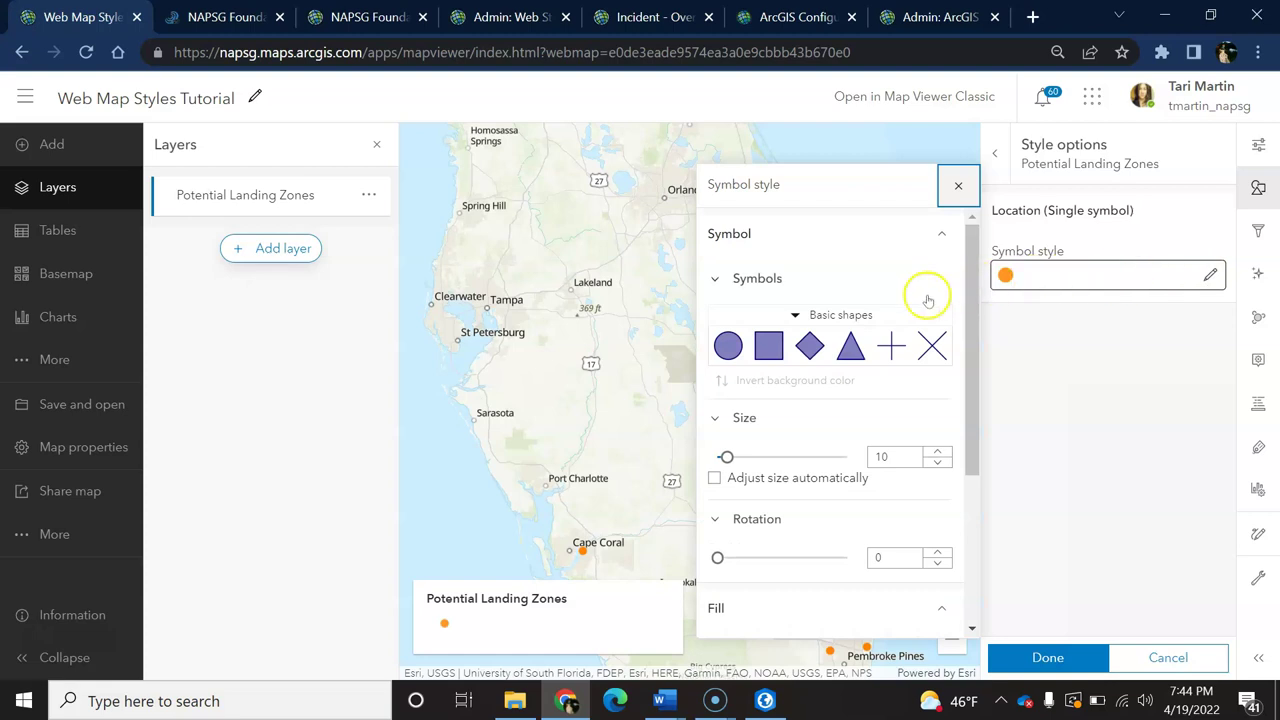
pyautogui.click(800, 315)
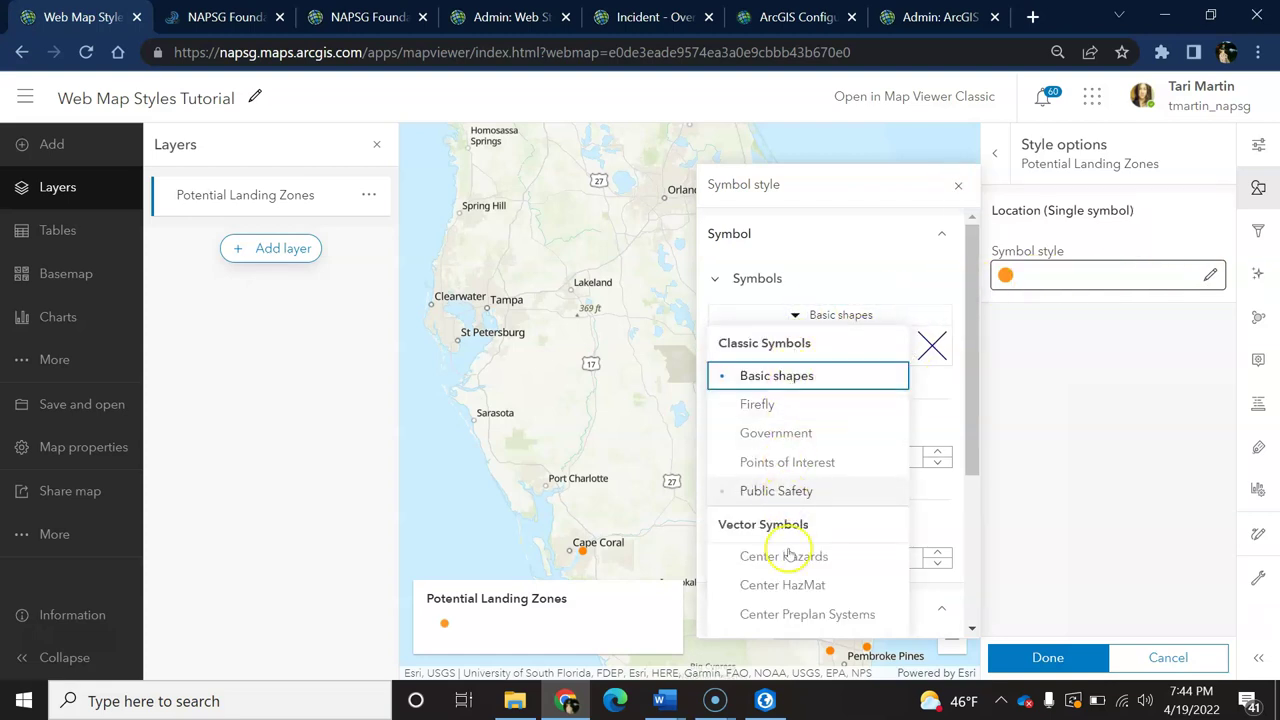
pyautogui.scroll(-2, 790, 585)
pyautogui.scroll(-1, 795, 592)
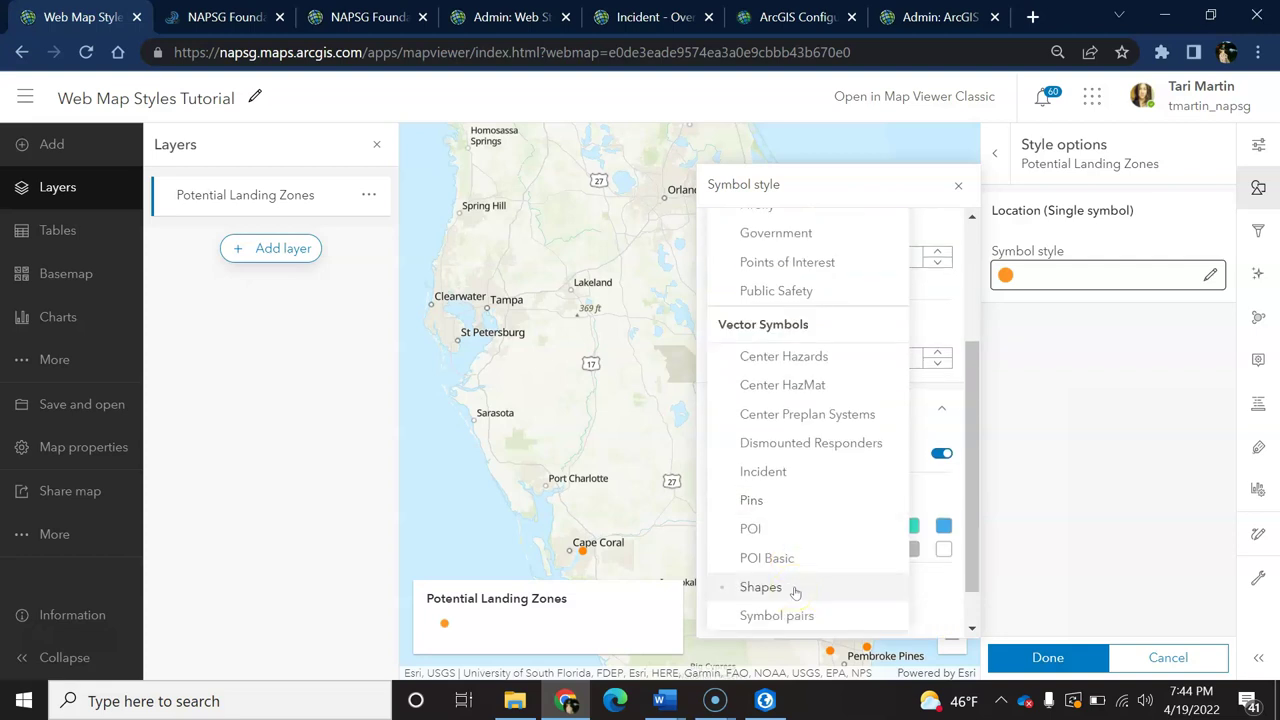
pyautogui.scroll(3, 795, 591)
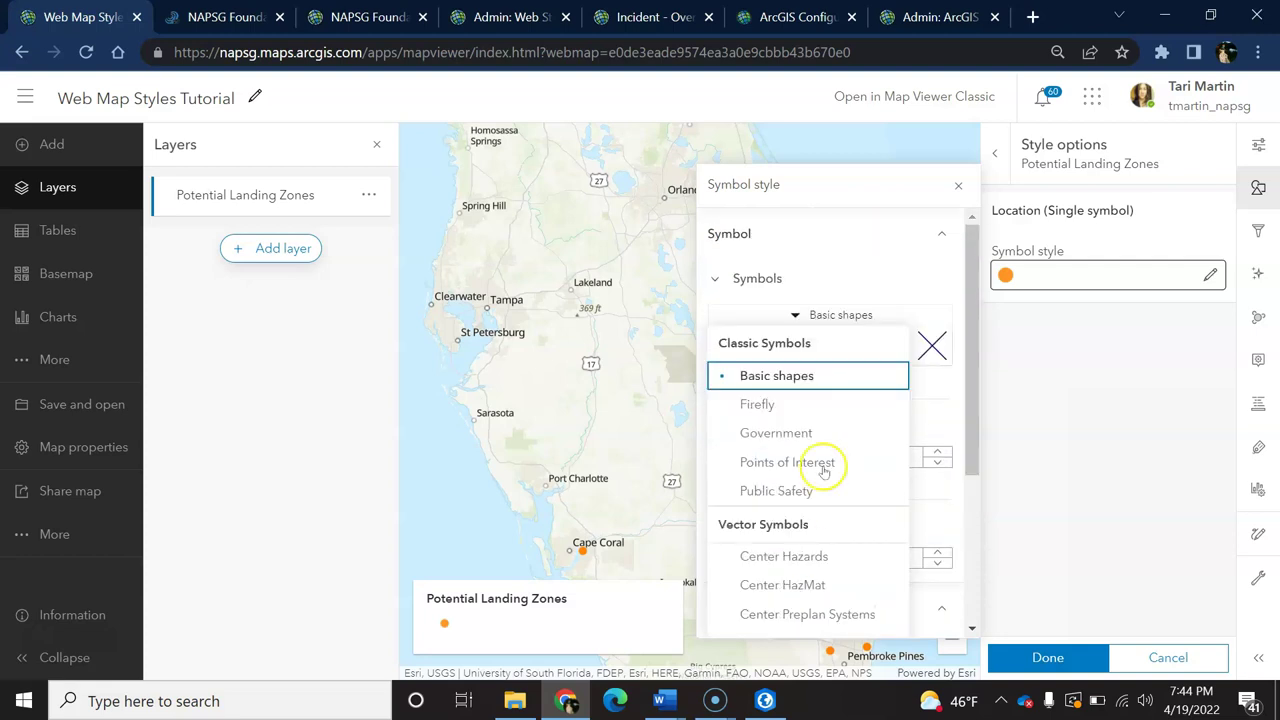
pyautogui.click(958, 186)
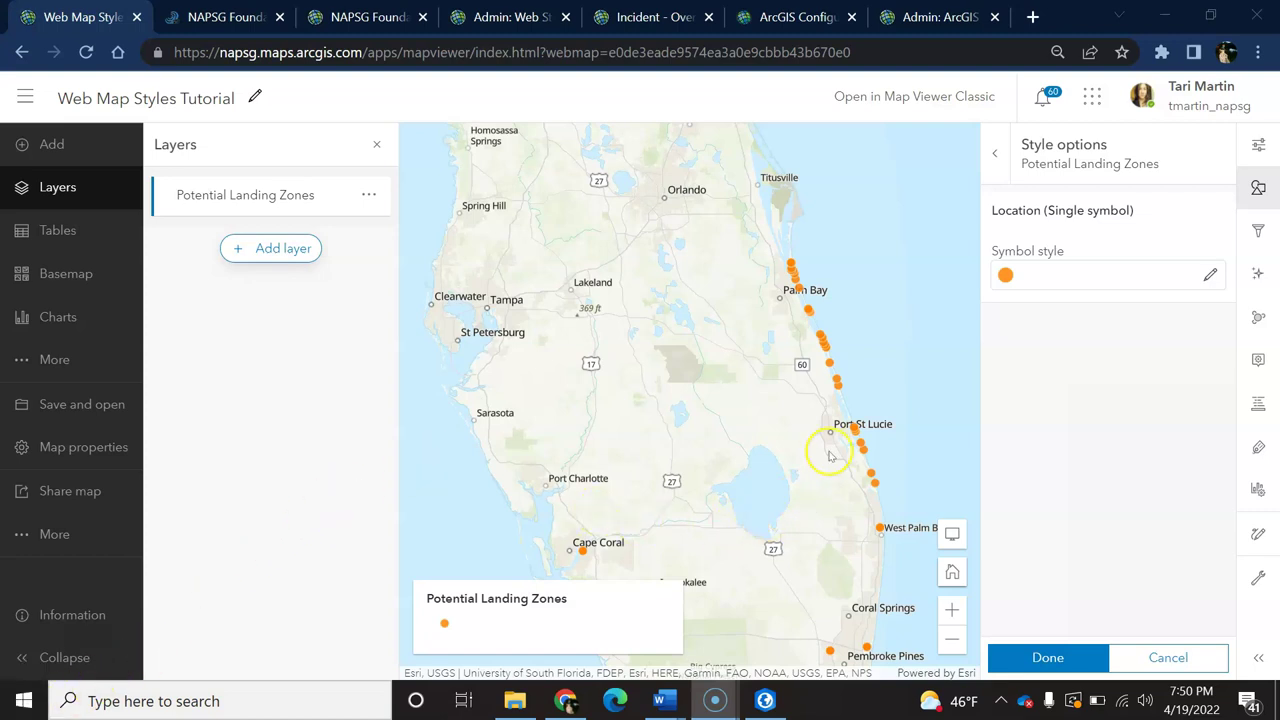
# - In Map Viewer Classic, switch the Potential Landing Zones symbol editor to Use an Image
pyautogui.click(933, 97)
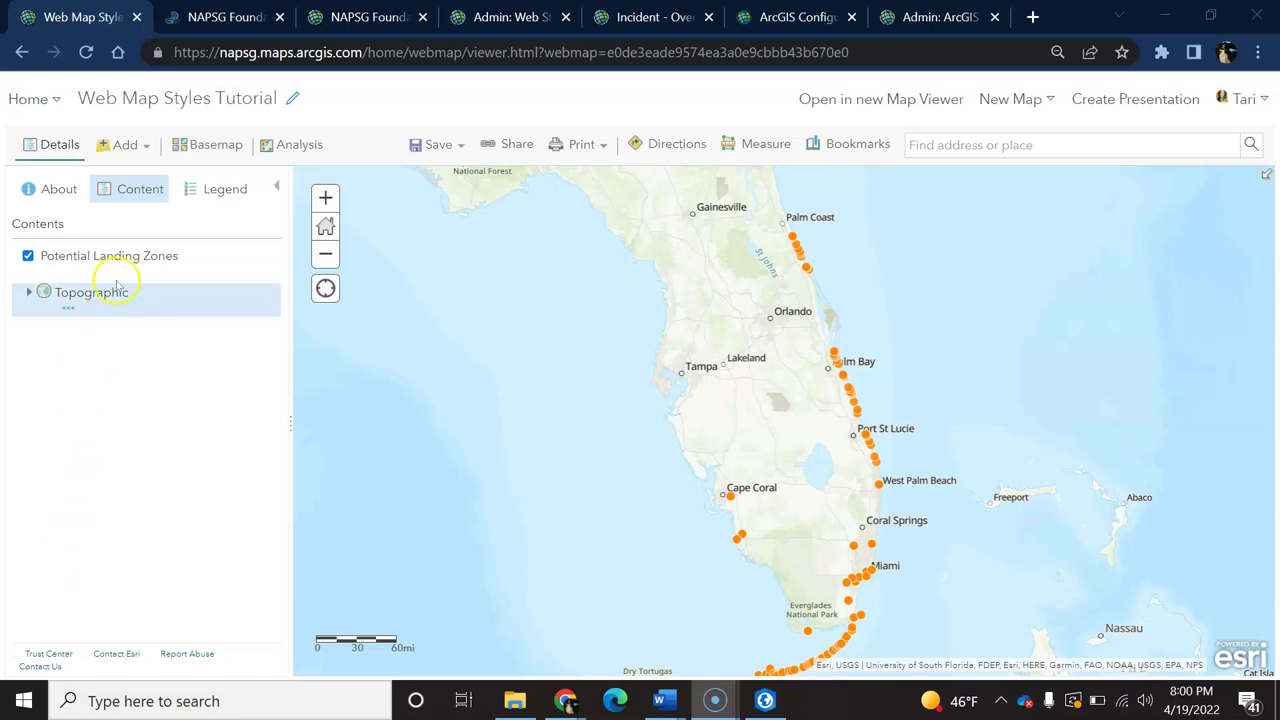
pyautogui.moveTo(120, 258)
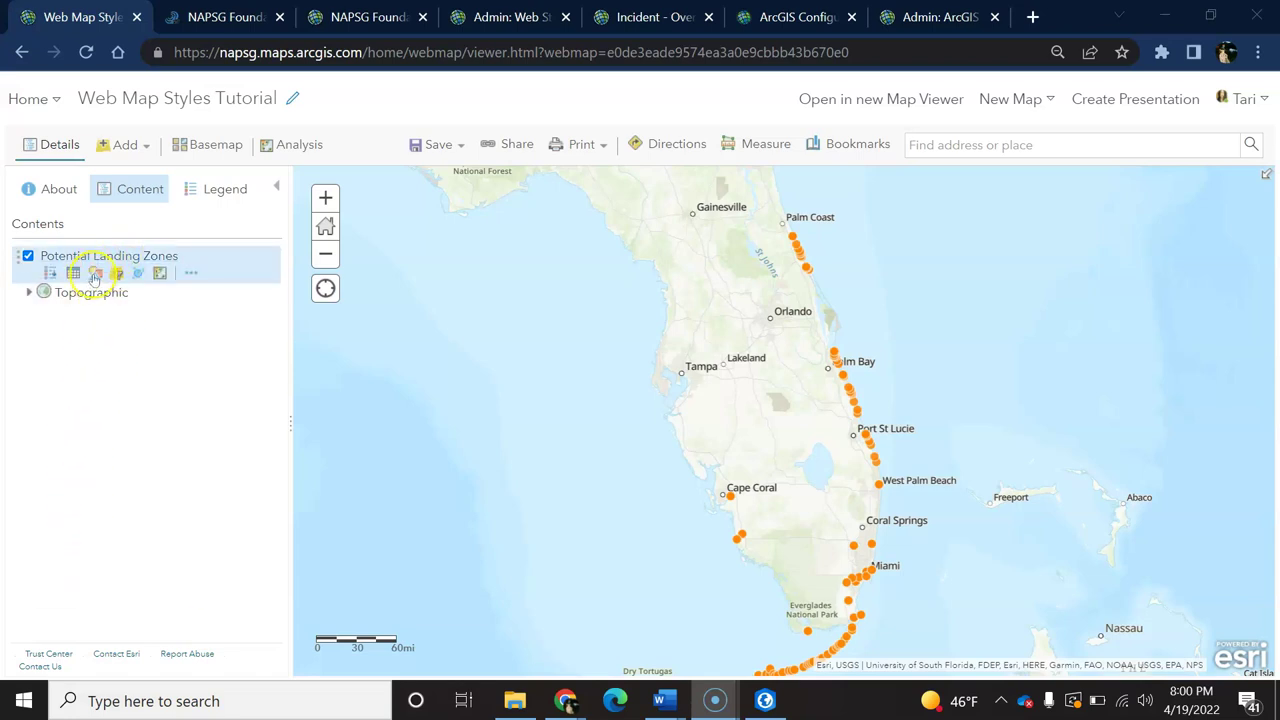
pyautogui.click(94, 274)
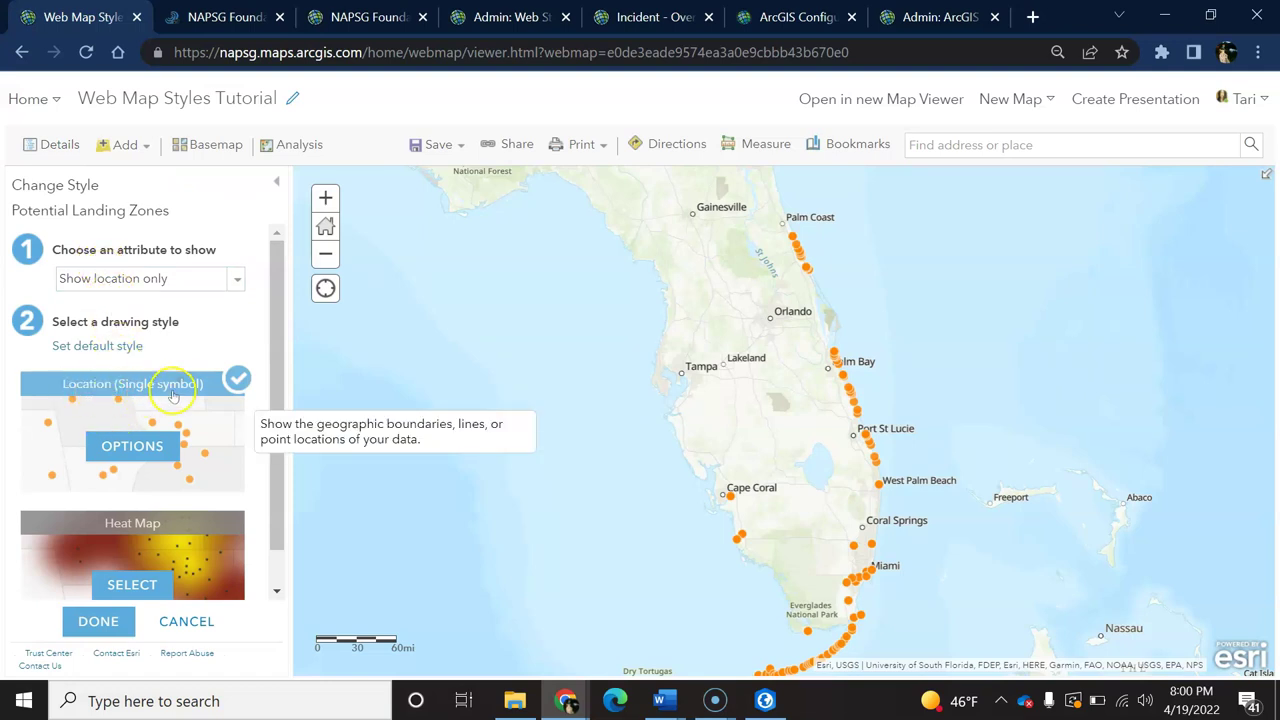
pyautogui.click(145, 446)
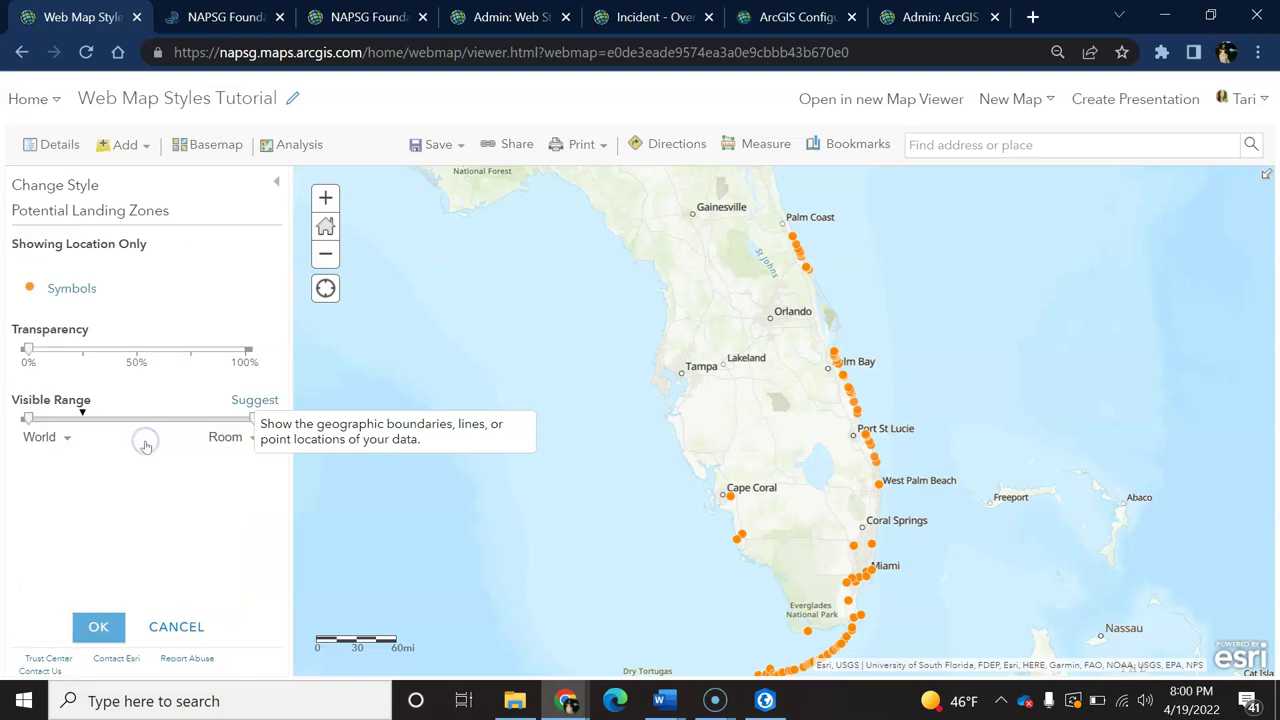
pyautogui.click(80, 288)
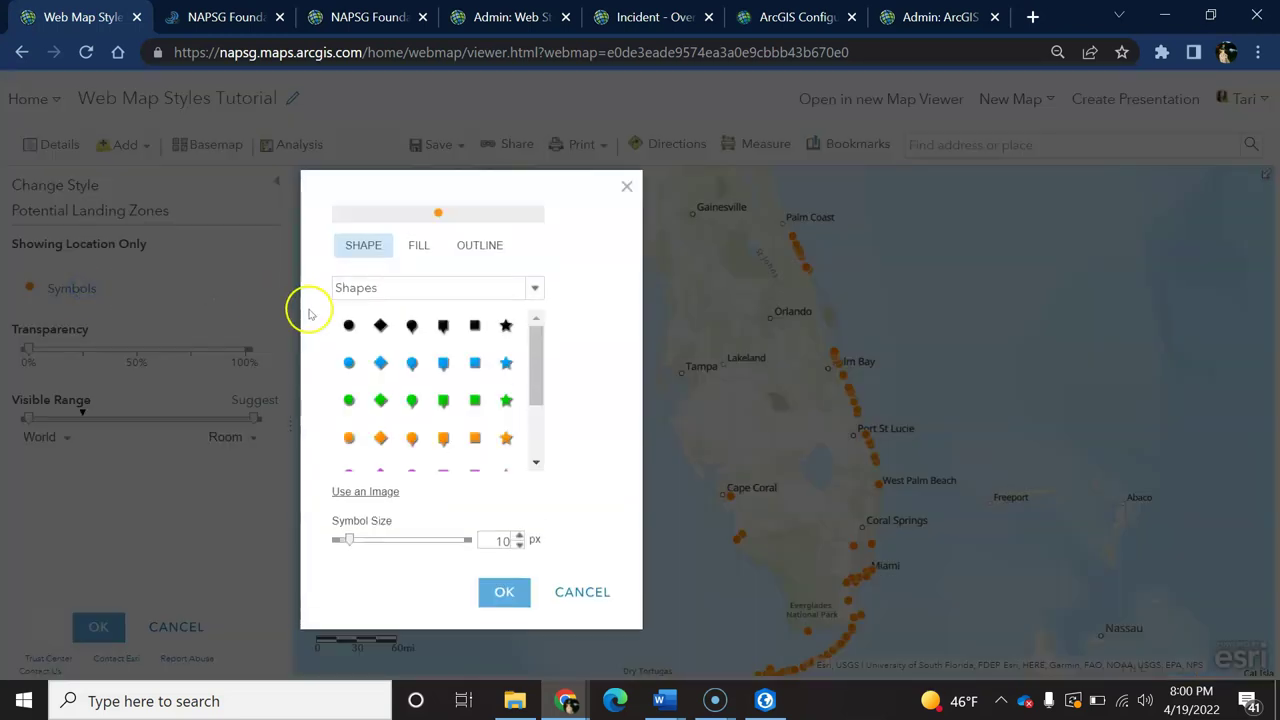
pyautogui.click(363, 491)
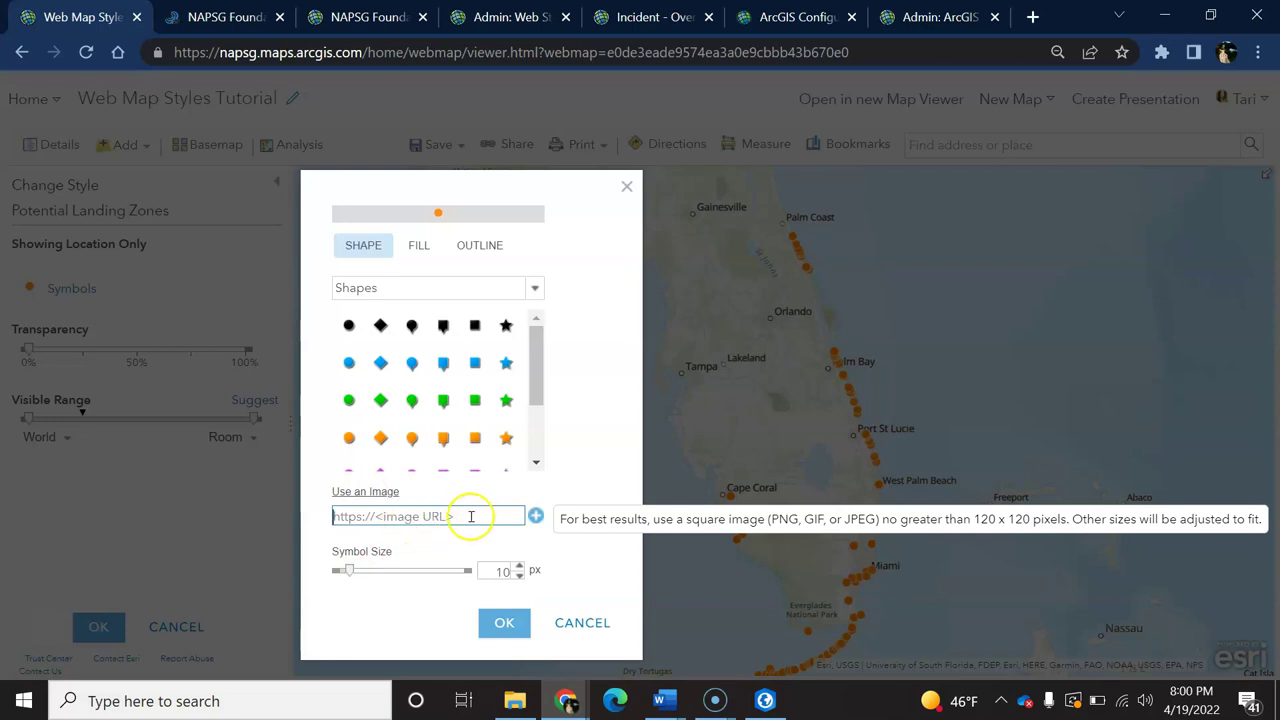
# - Search the NAPSG Symbology Library for 'helicopter'
pyautogui.click(232, 16)
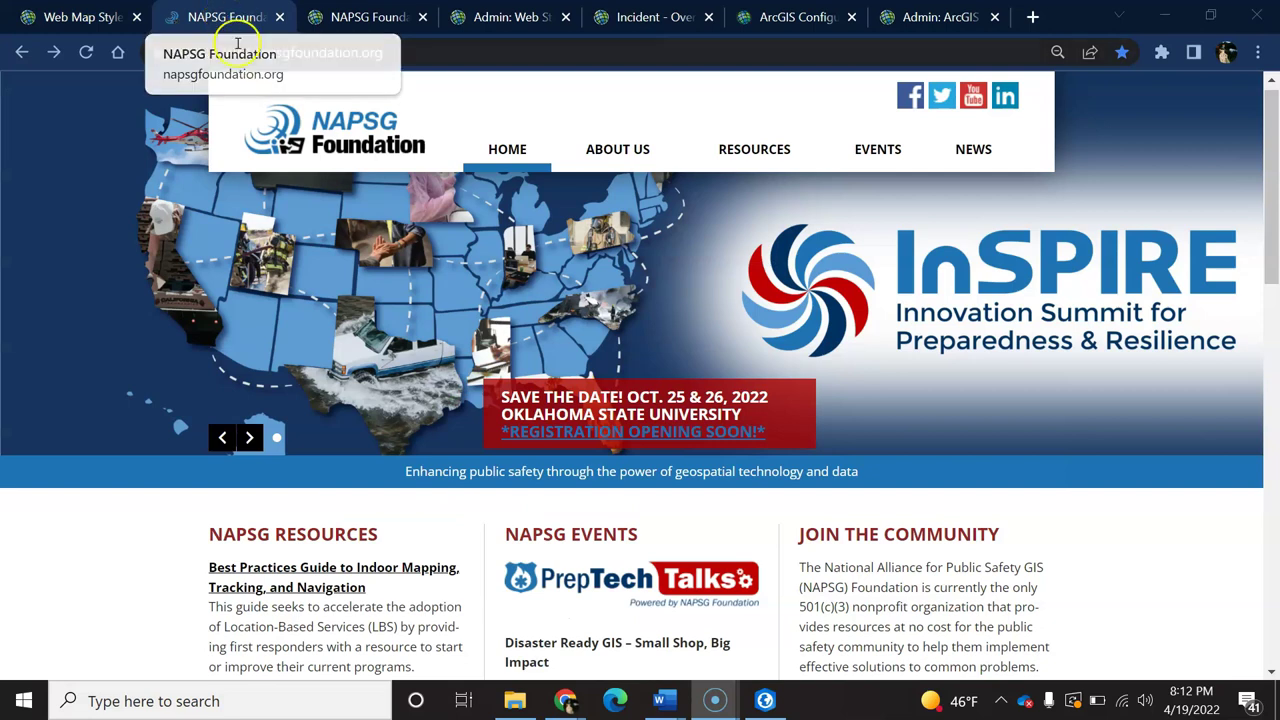
pyautogui.scroll(-2, 1262, 165)
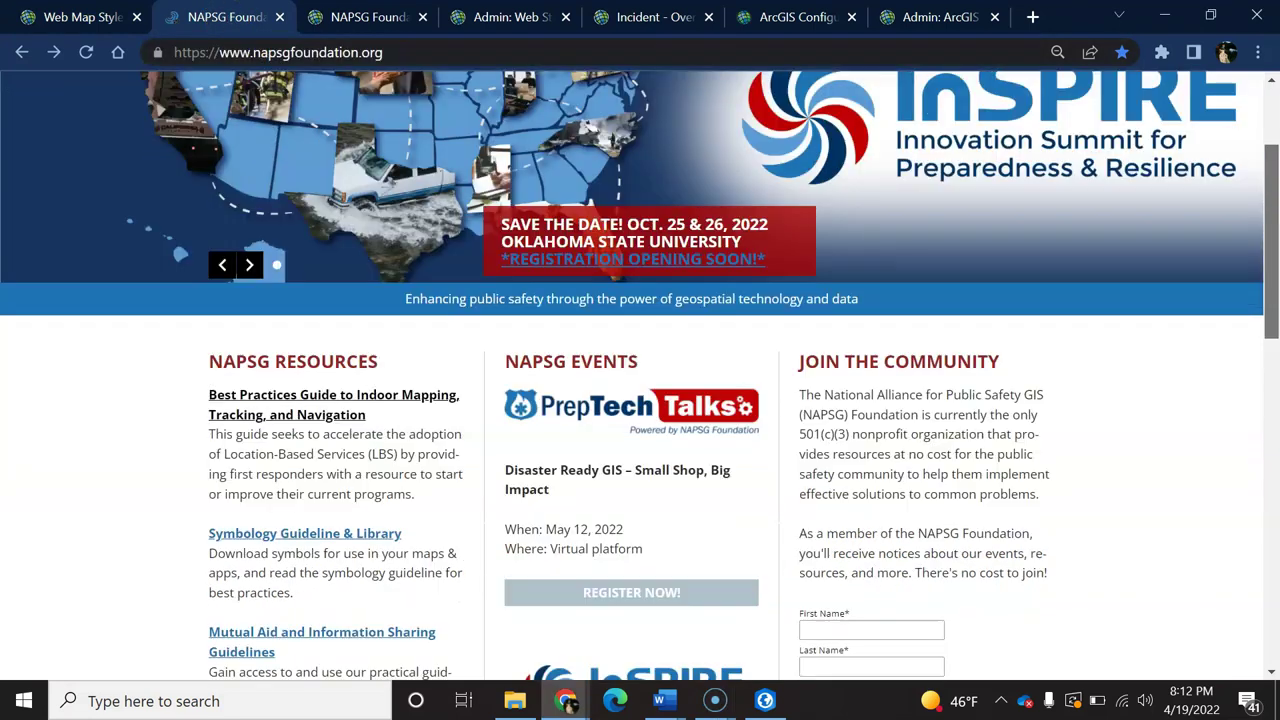
pyautogui.click(283, 490)
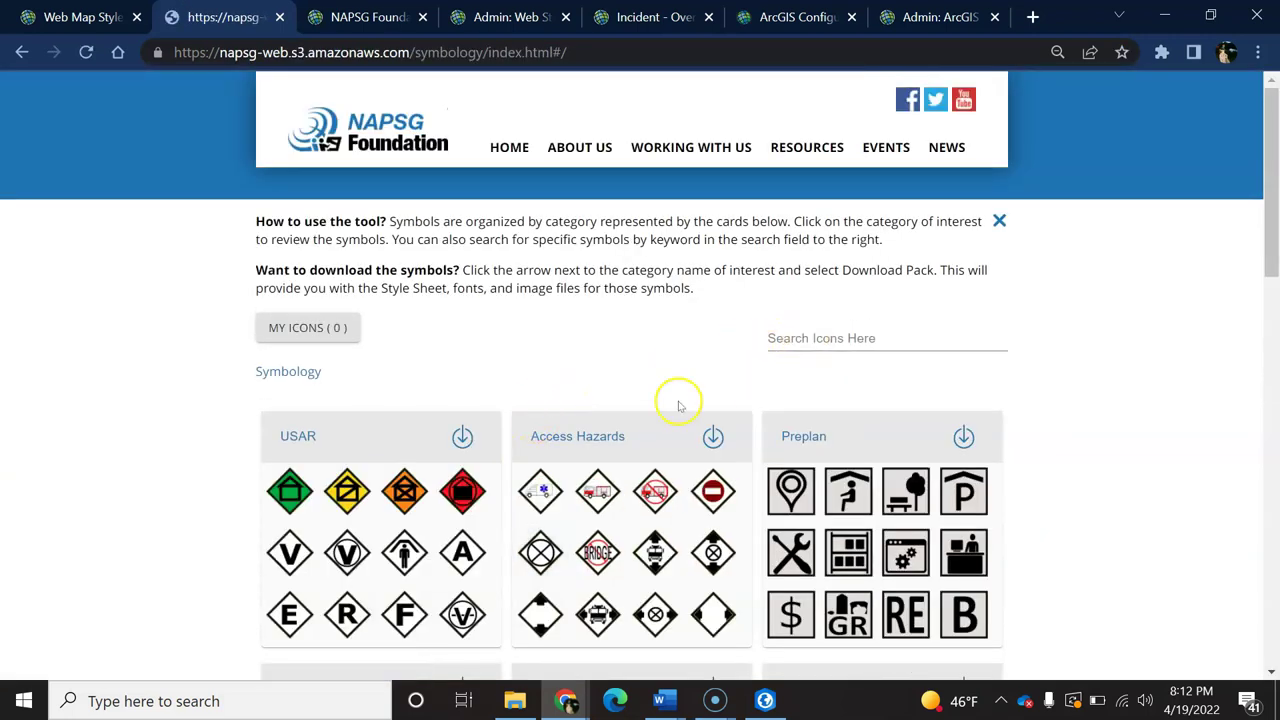
pyautogui.scroll(-2, 680, 398)
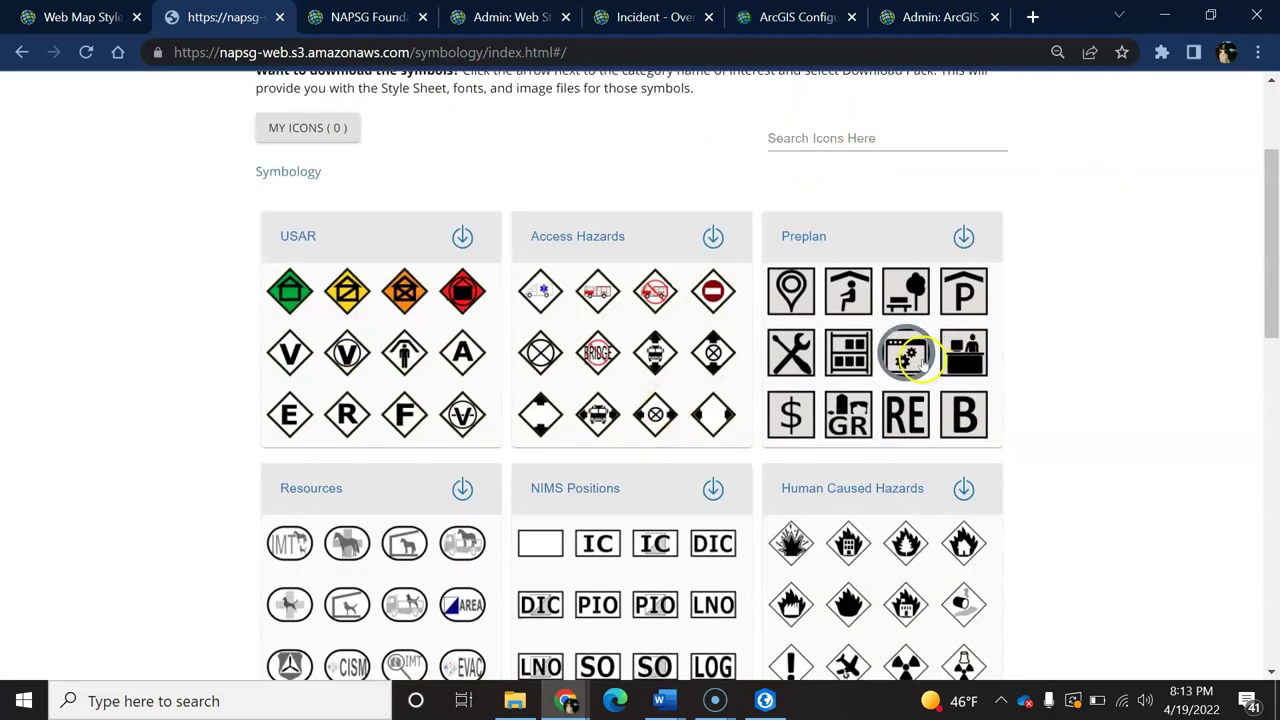
pyautogui.scroll(-1, 220, 289)
pyautogui.scroll(2, 745, 362)
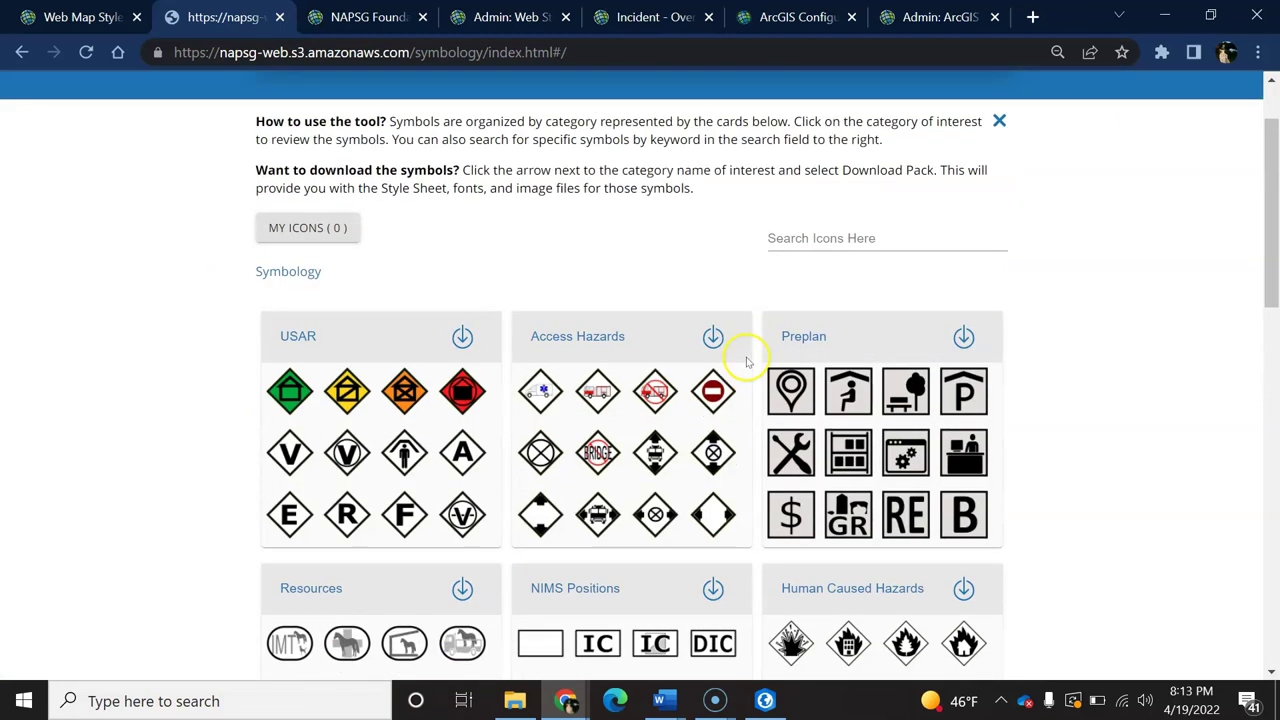
pyautogui.click(838, 236)
pyautogui.write('he')
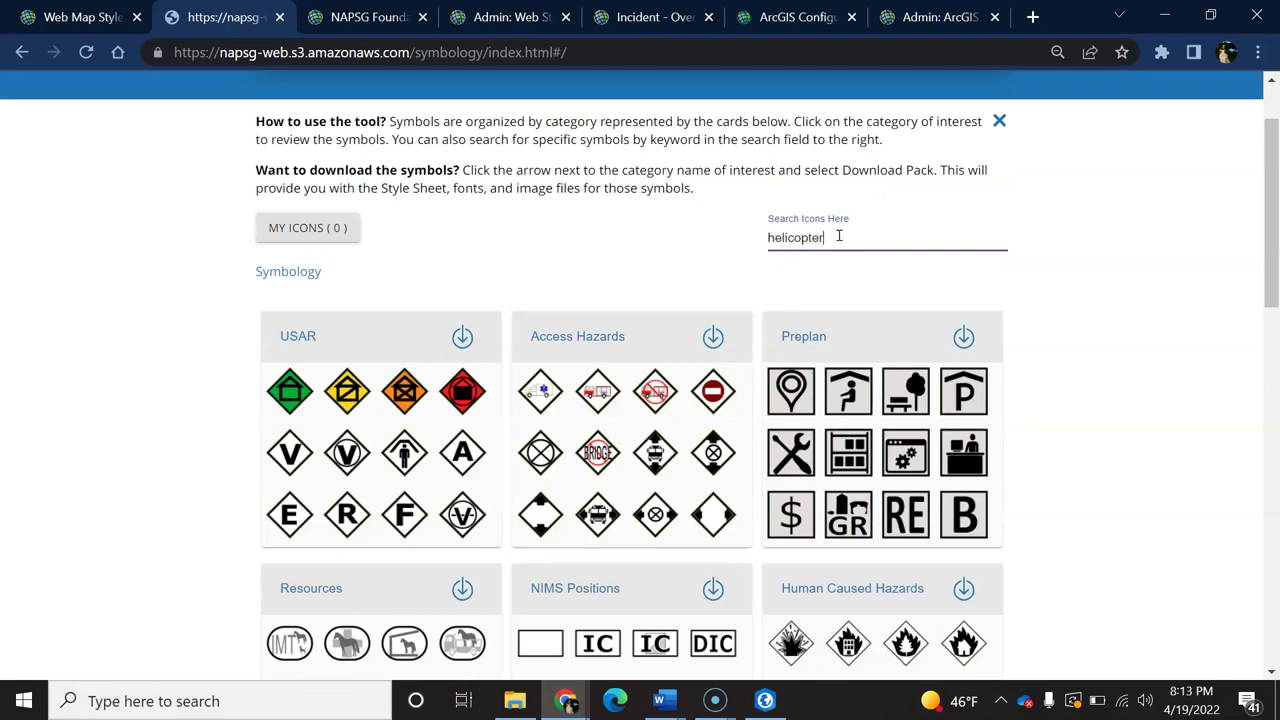
pyautogui.write('licopter')
pyautogui.press('Return')
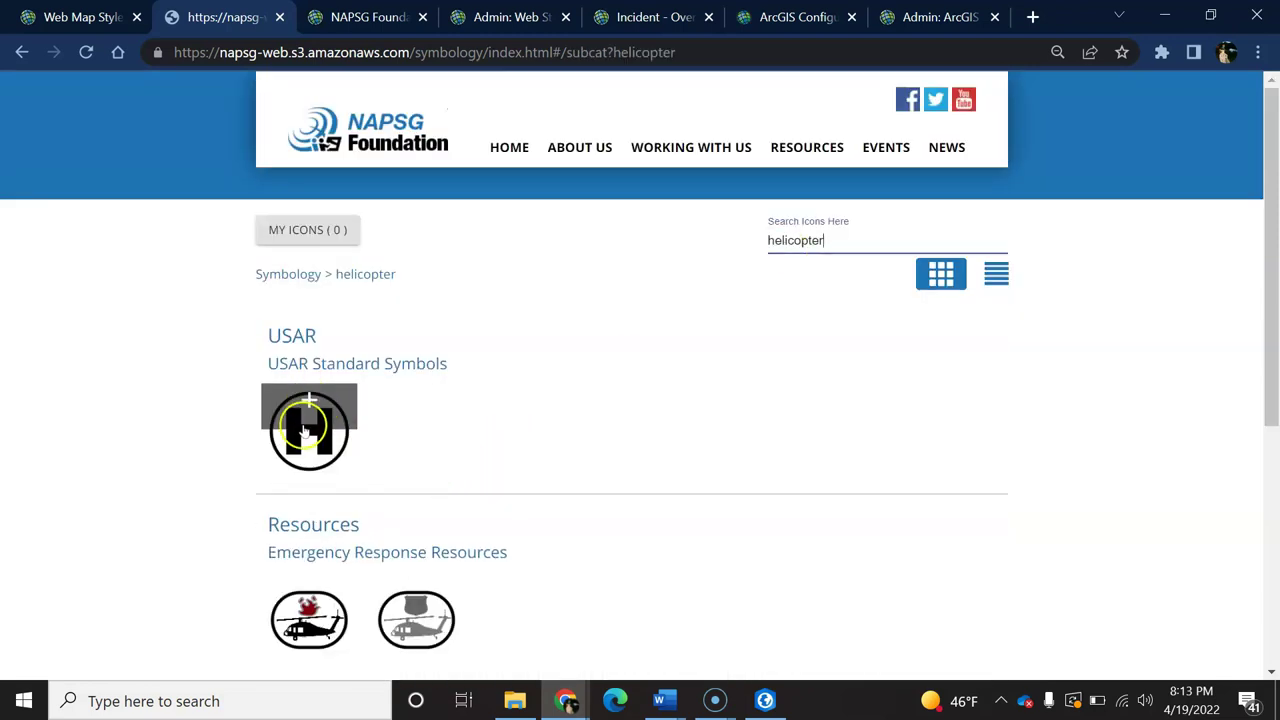
# - Copy the URL of the USAR Helicopter Landing Zone symbol as a PNG 256 file
pyautogui.click(309, 453)
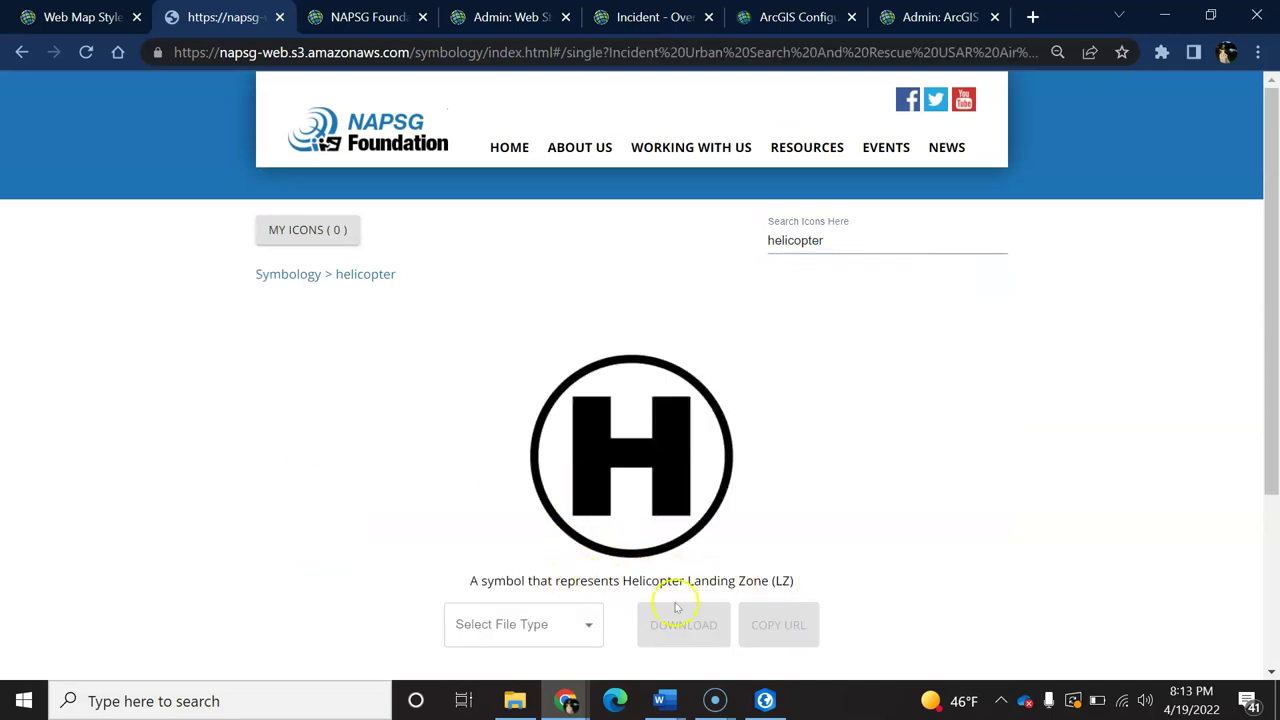
pyautogui.click(589, 625)
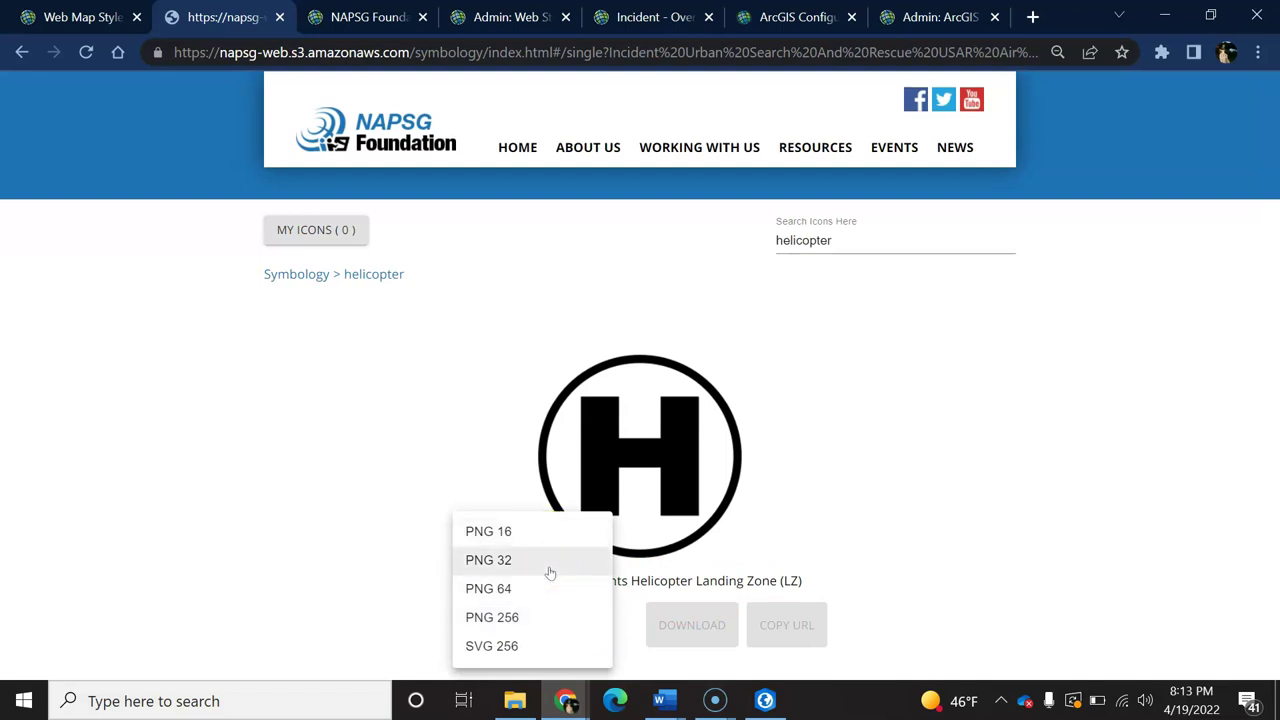
pyautogui.click(497, 616)
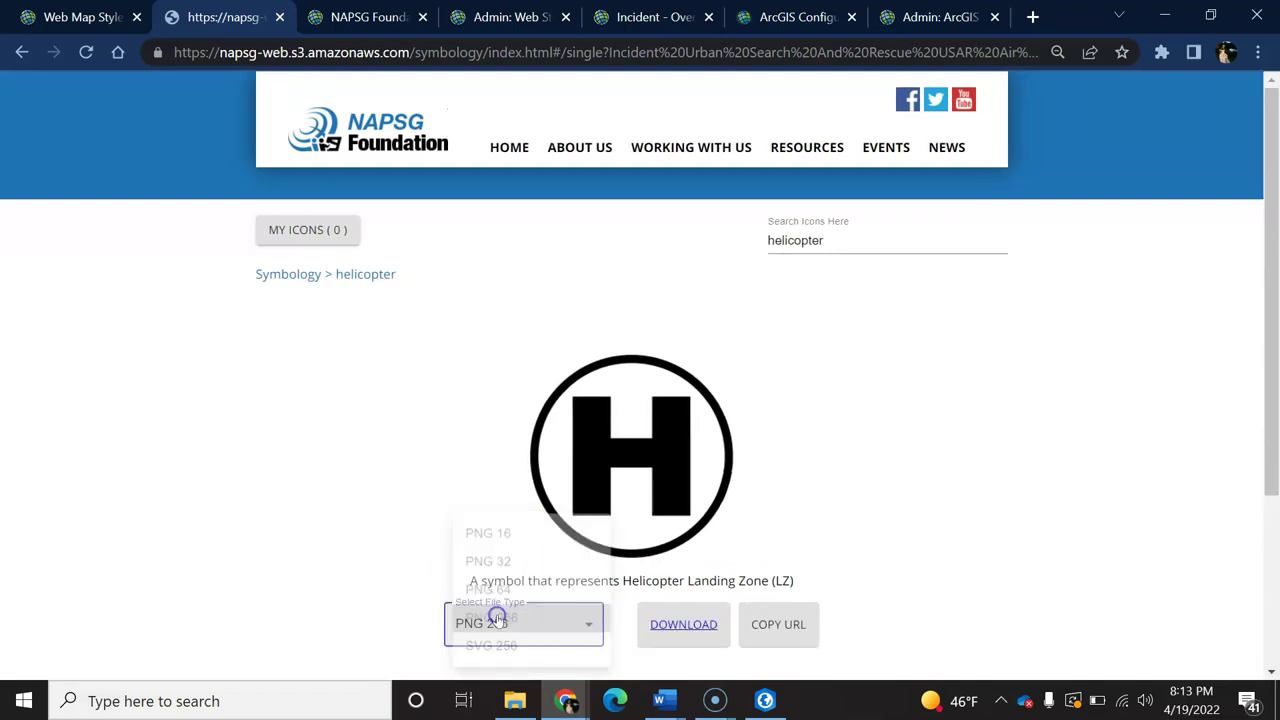
pyautogui.click(778, 625)
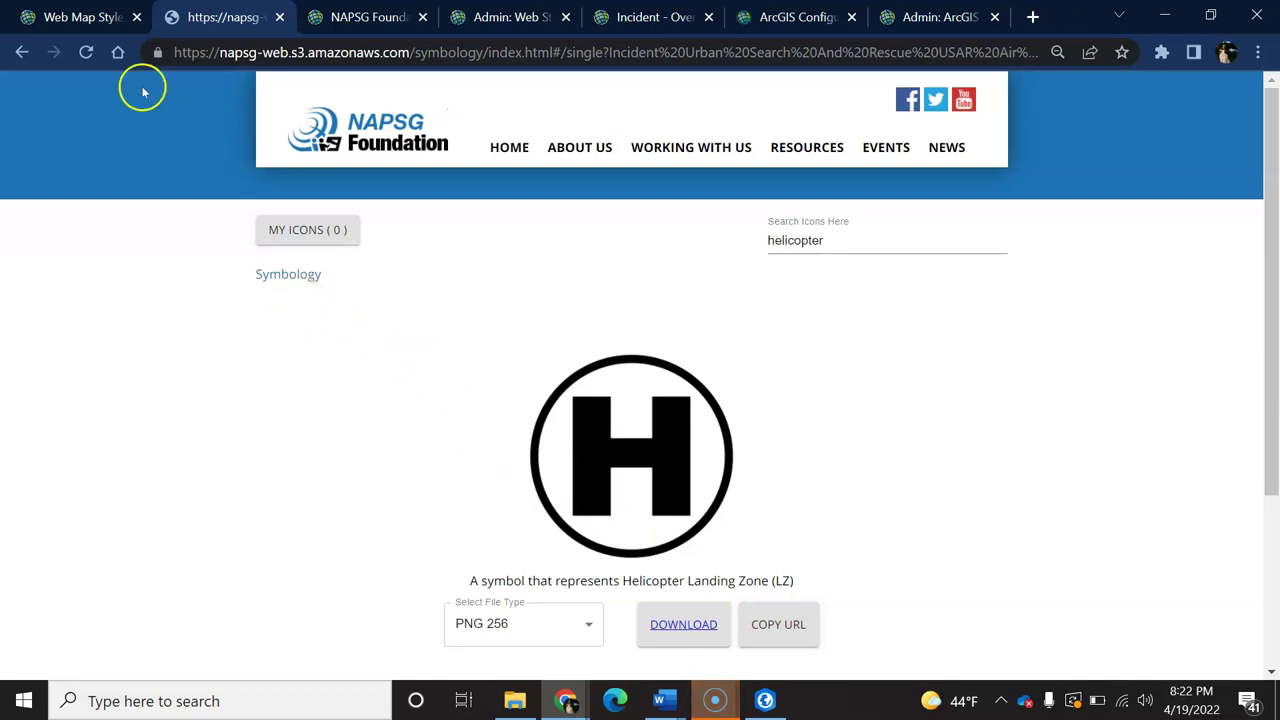
# - Use the pasted helicopter PNG URL as the landing zones symbol at 22 pixels and apply it
pyautogui.click(92, 17)
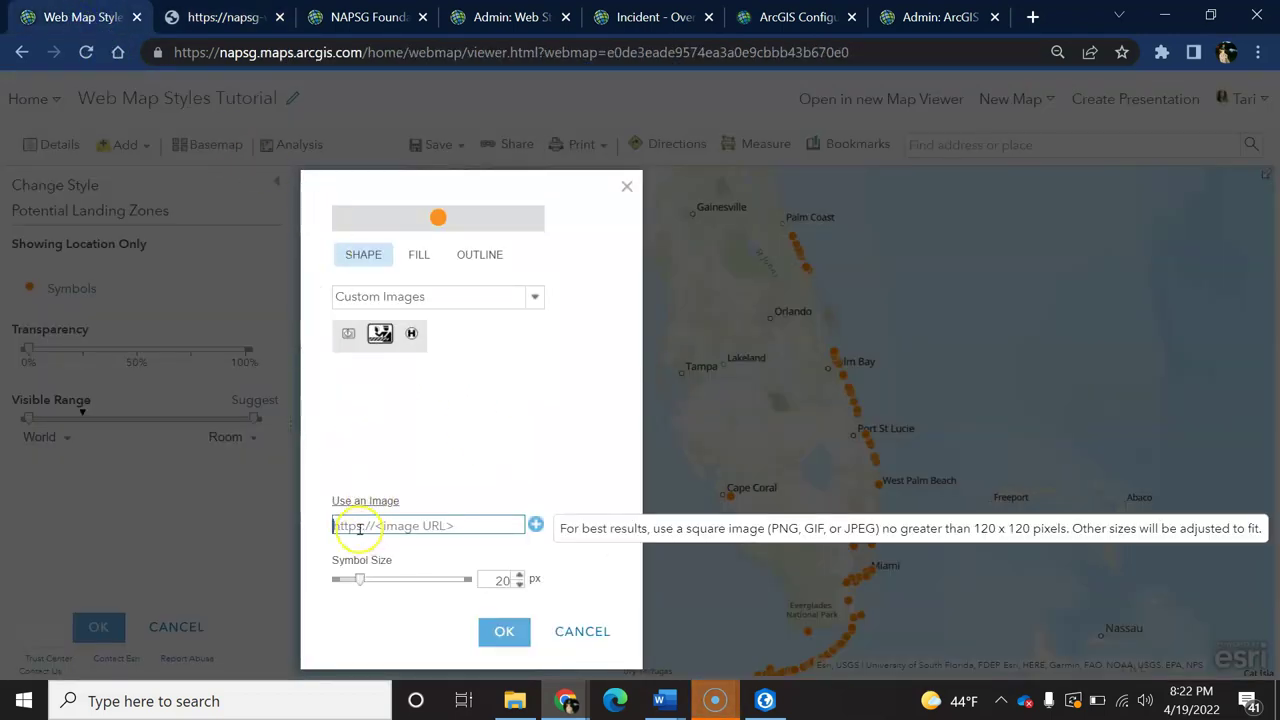
pyautogui.hotkey('ctrl', 'v')
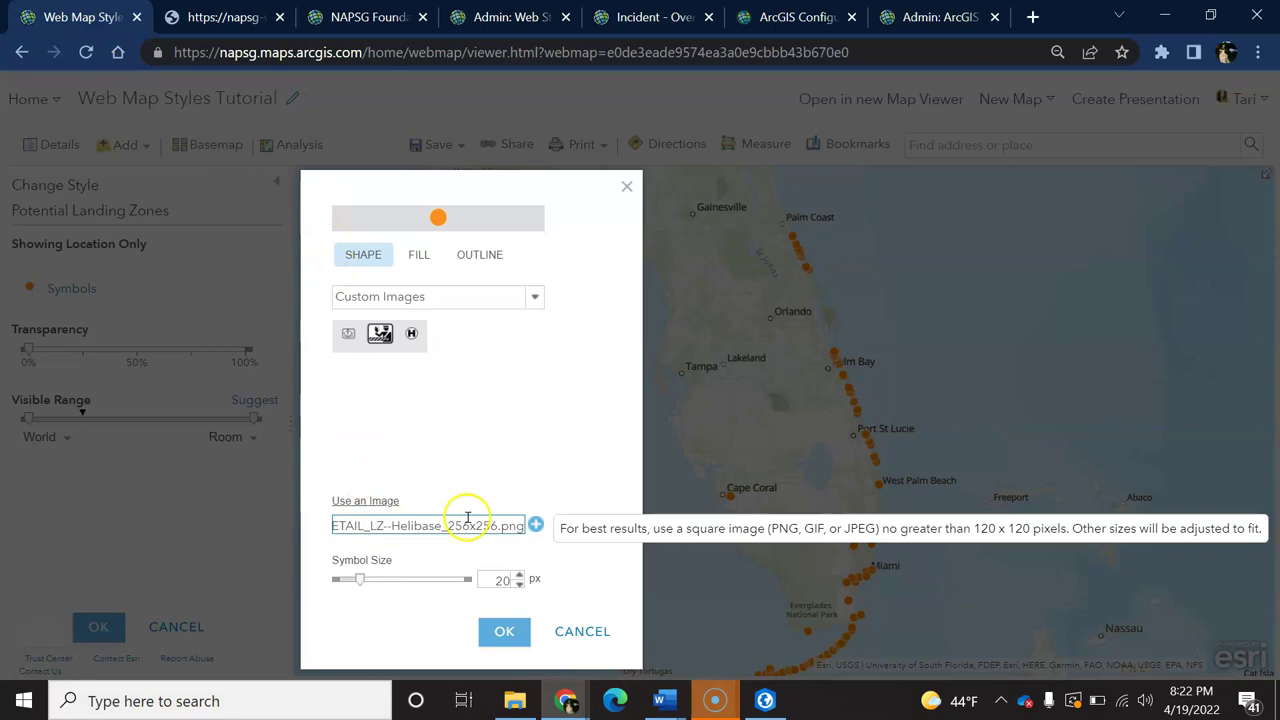
pyautogui.click(535, 525)
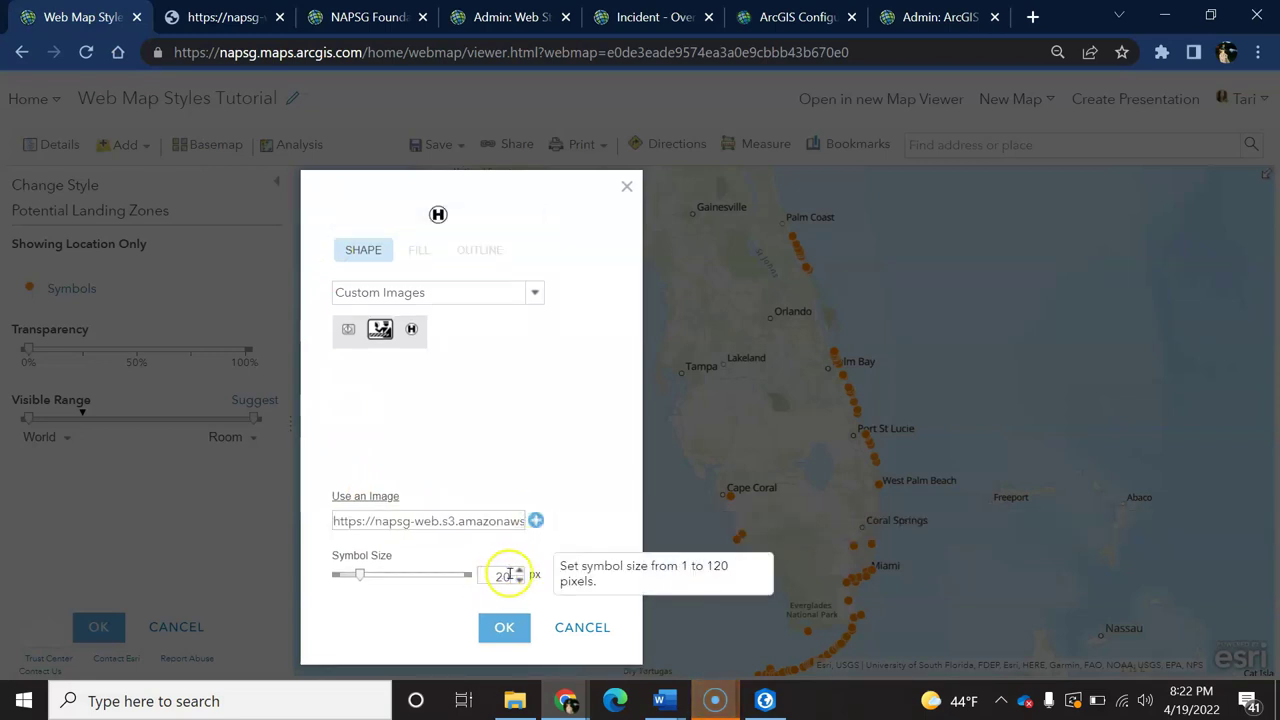
pyautogui.click(518, 571)
pyautogui.click(518, 572)
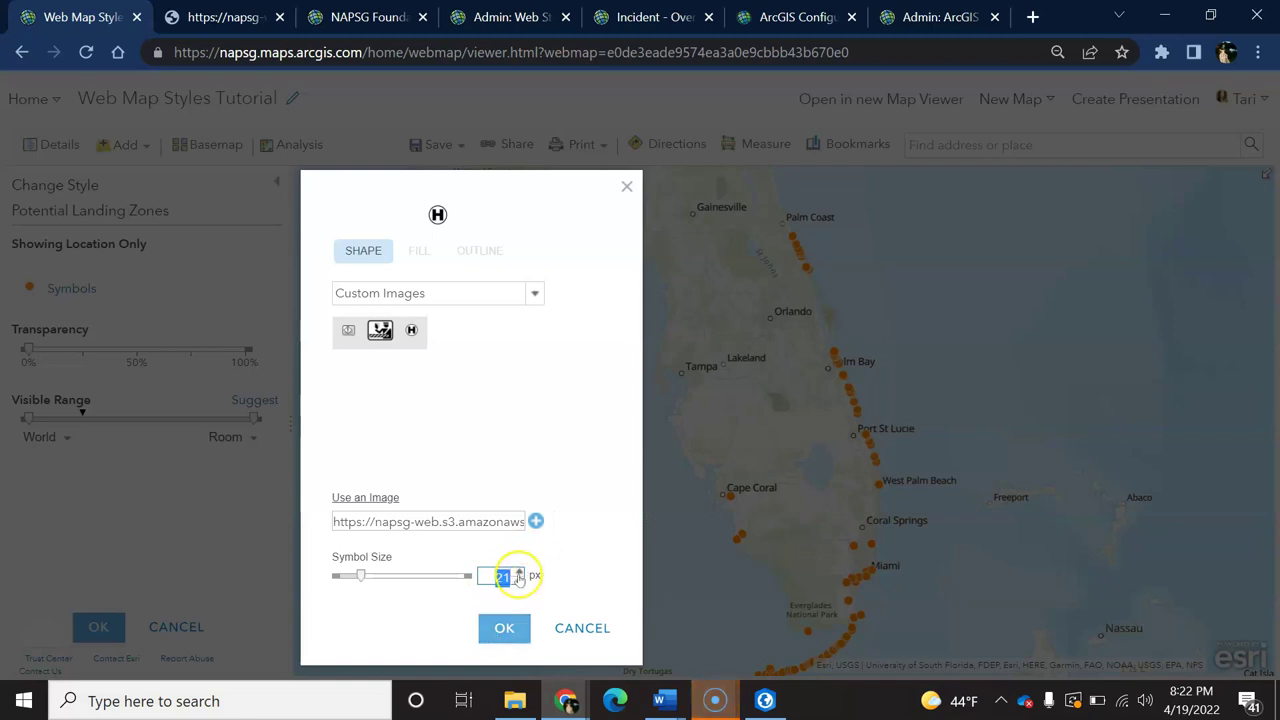
pyautogui.click(498, 631)
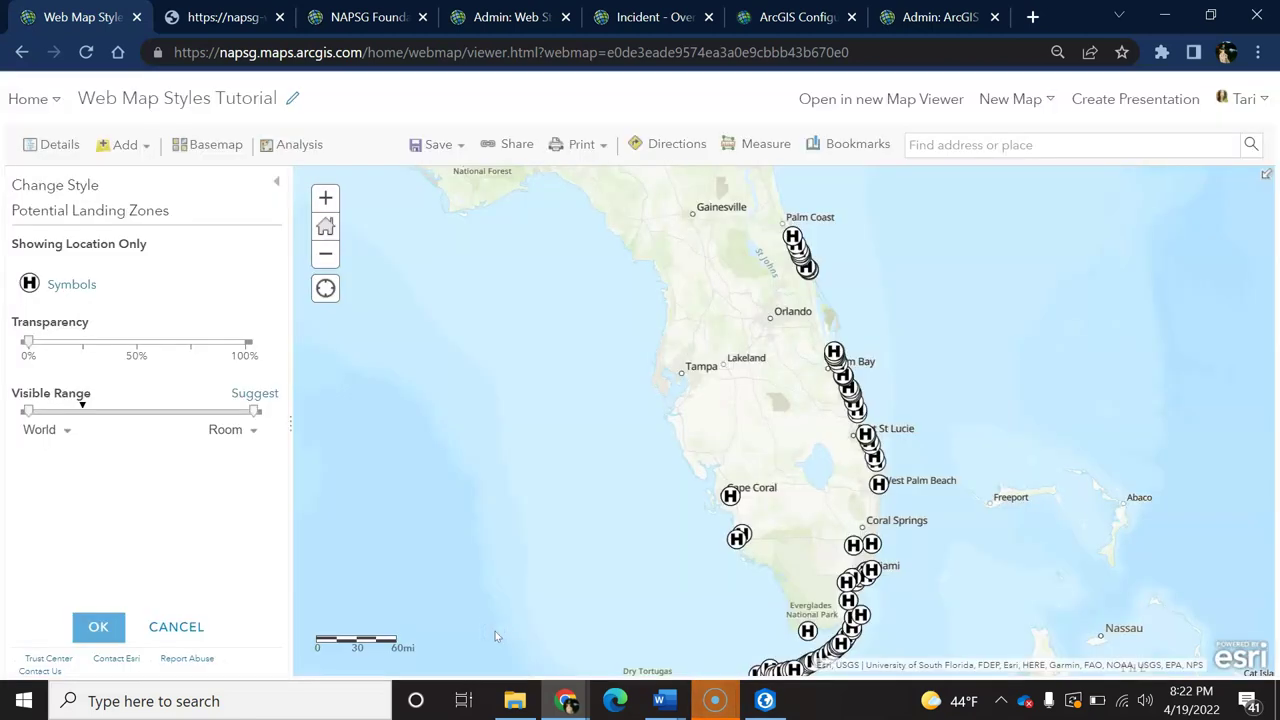
pyautogui.click(64, 706)
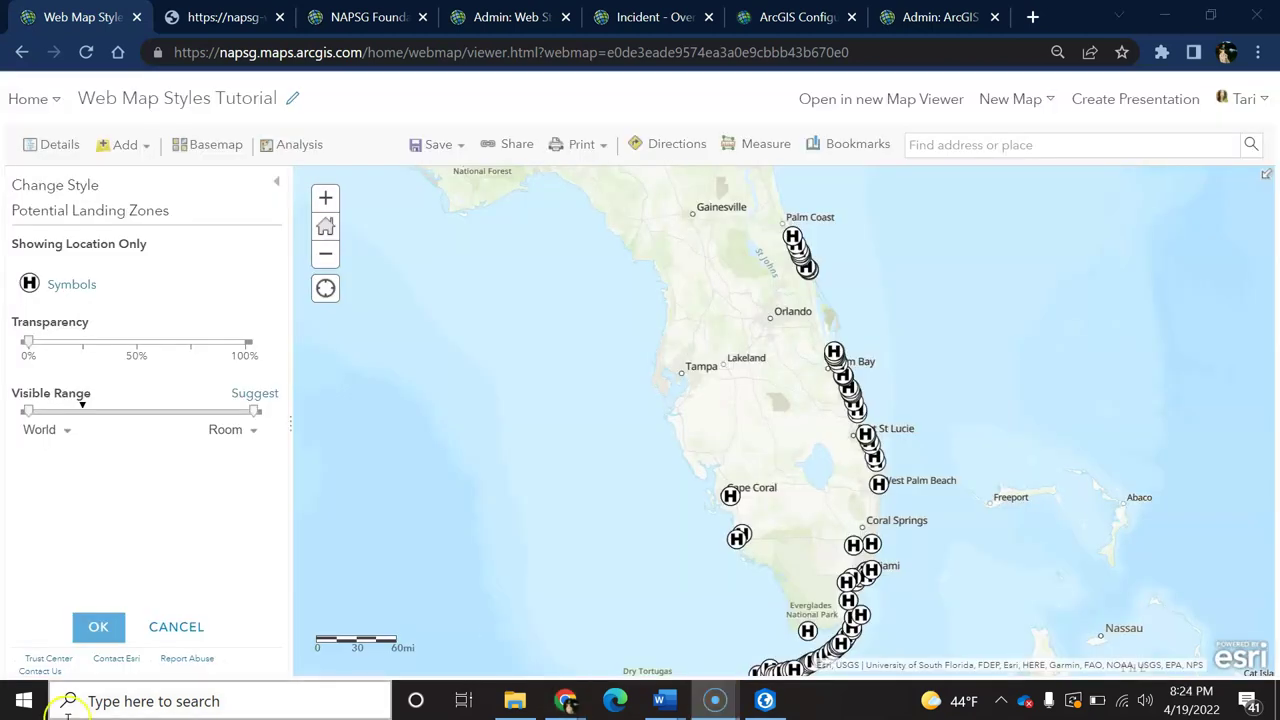
pyautogui.click(117, 631)
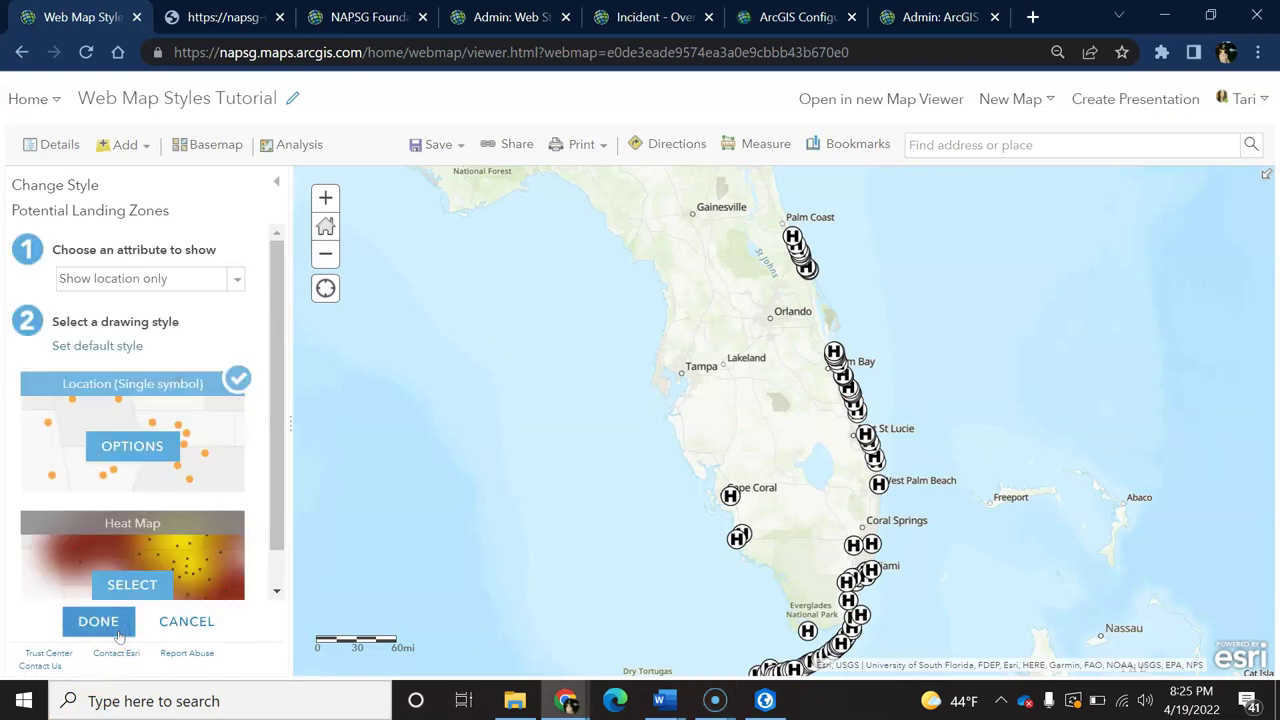
pyautogui.click(119, 627)
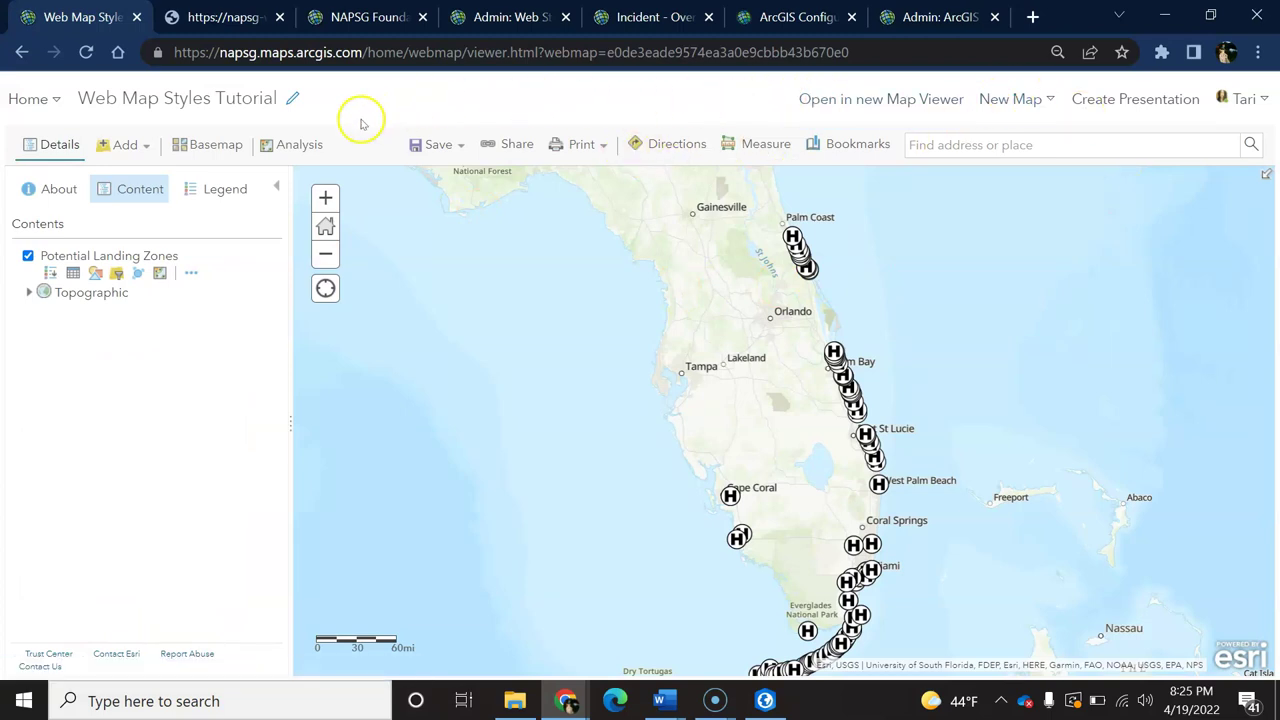
# - Save the web map, reopen it in the new Map Viewer, then go to organization settings
pyautogui.click(430, 145)
pyautogui.click(424, 175)
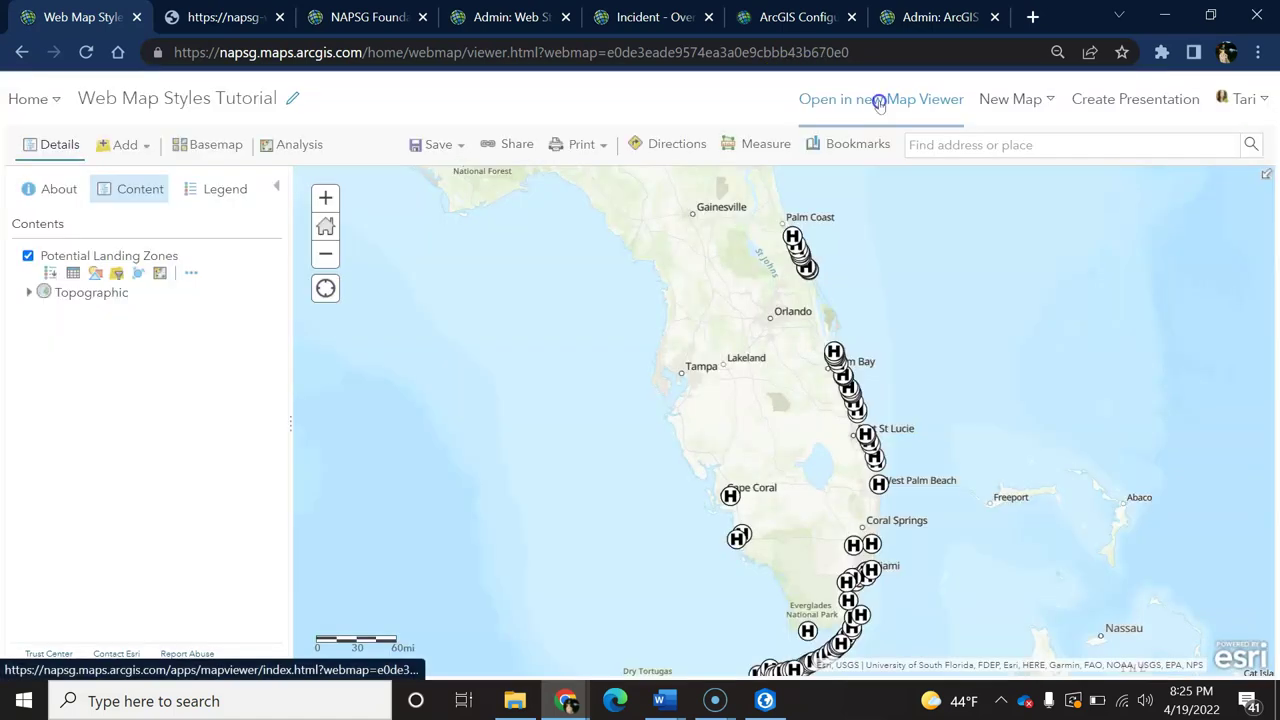
pyautogui.click(879, 100)
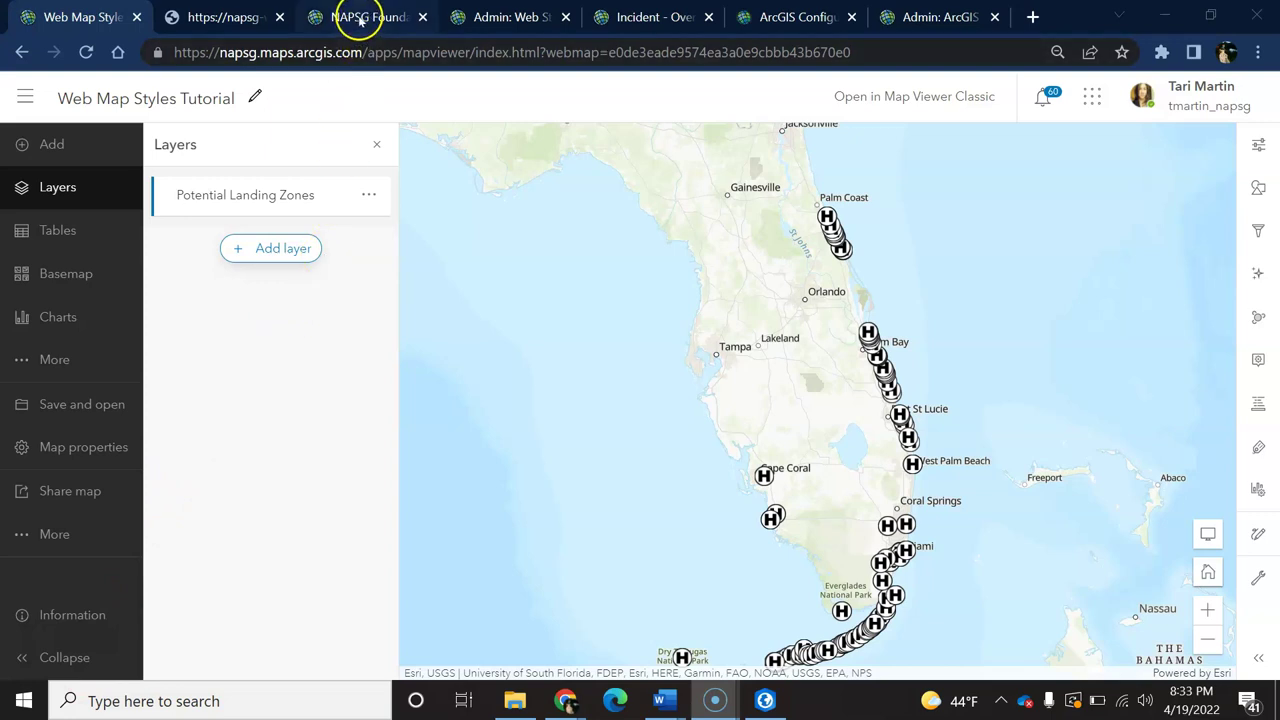
pyautogui.click(360, 20)
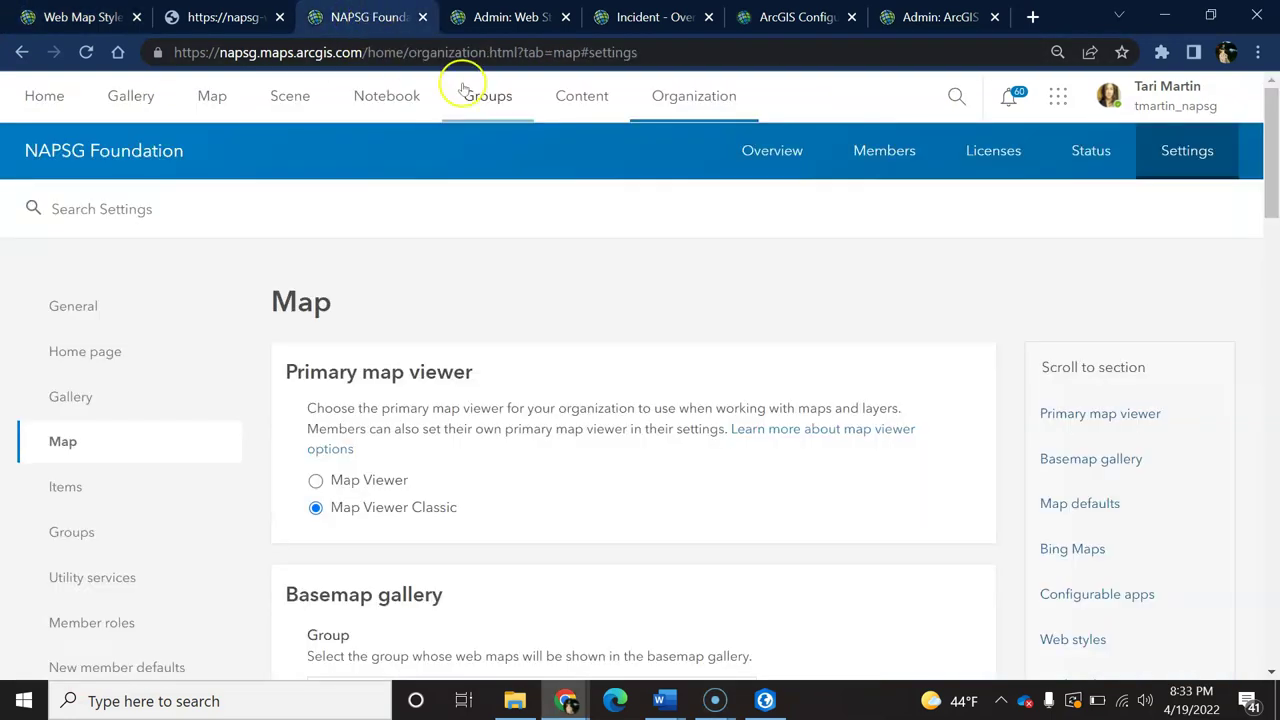
# - Check that the 2D web style group is Admin: Web Styles, then return to the NAPSG page
pyautogui.moveTo(1262, 150); pyautogui.dragTo(1271, 528)
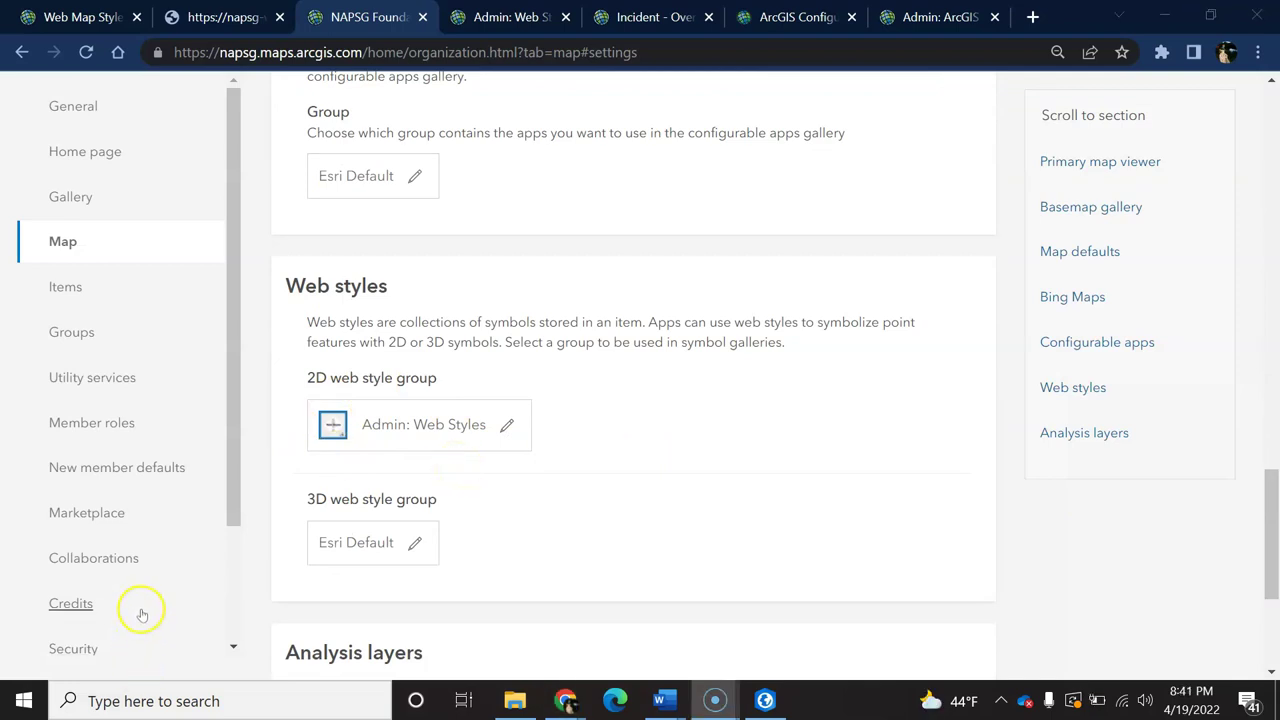
pyautogui.click(237, 22)
# - Open the NAPSG ArcGIS Pro stylesheets group and download USAR.stylx
pyautogui.click(21, 54)
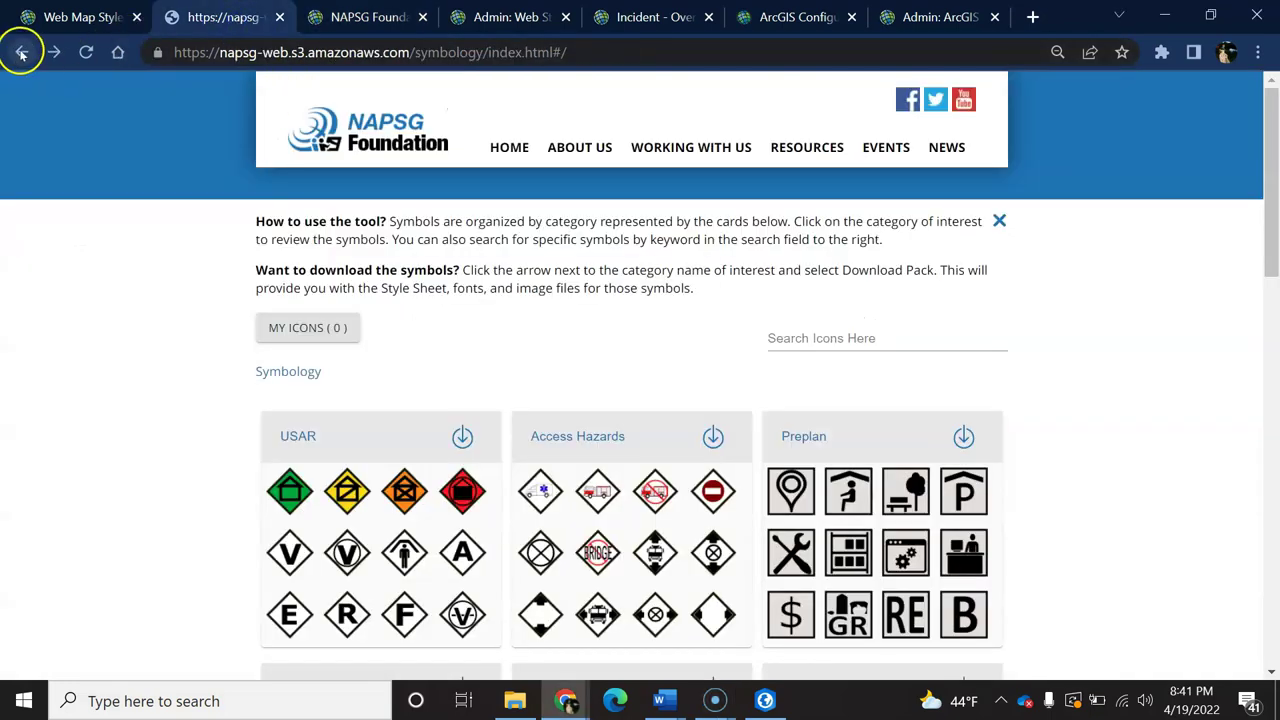
pyautogui.click(508, 567)
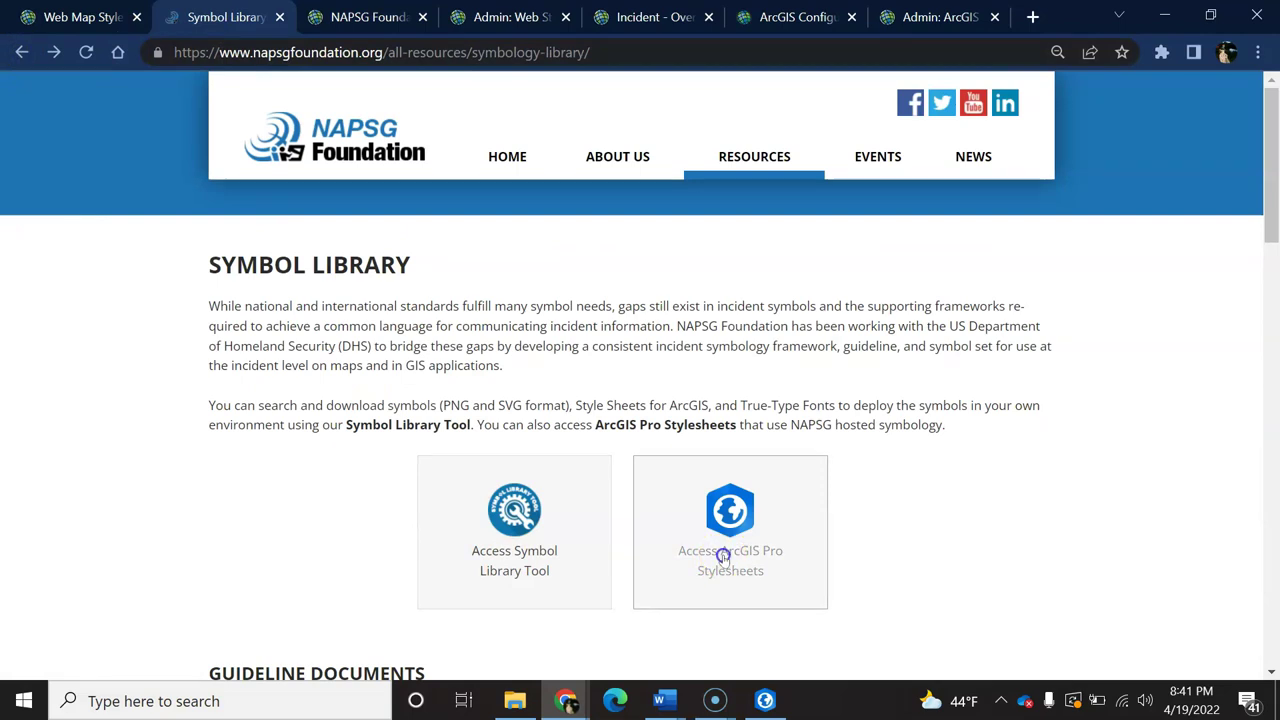
pyautogui.click(723, 556)
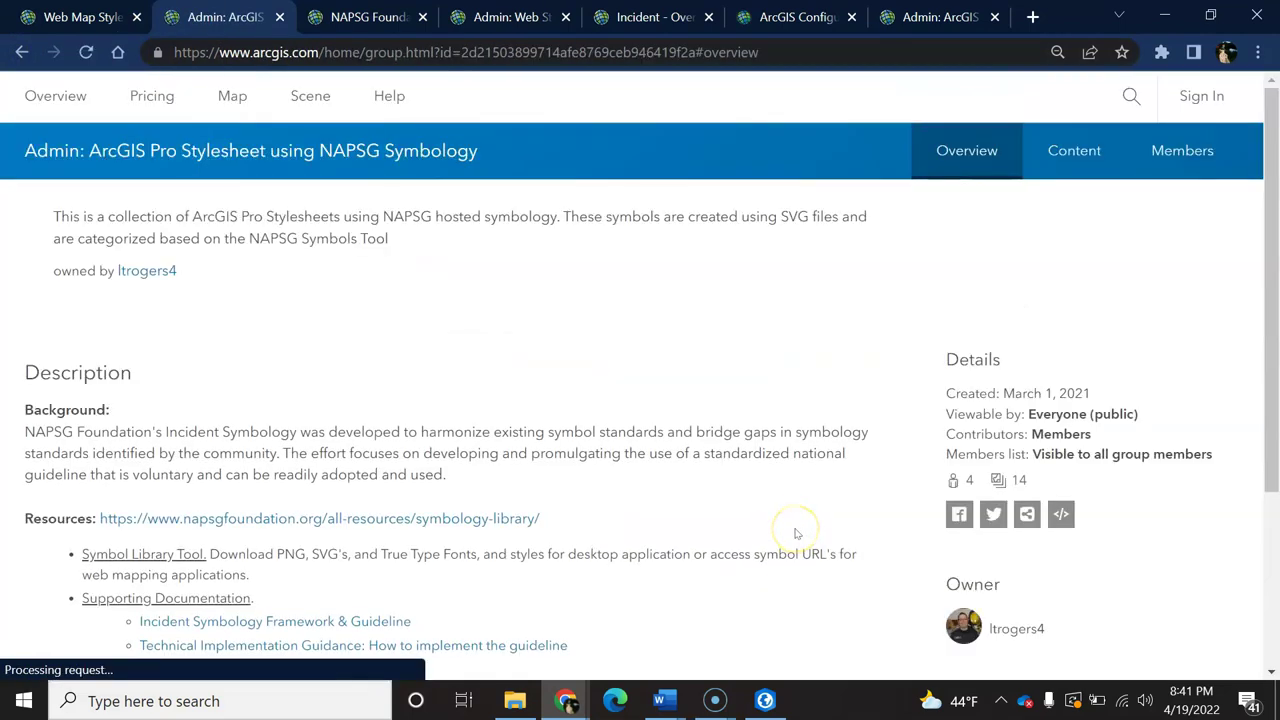
pyautogui.scroll(-4, 740, 510)
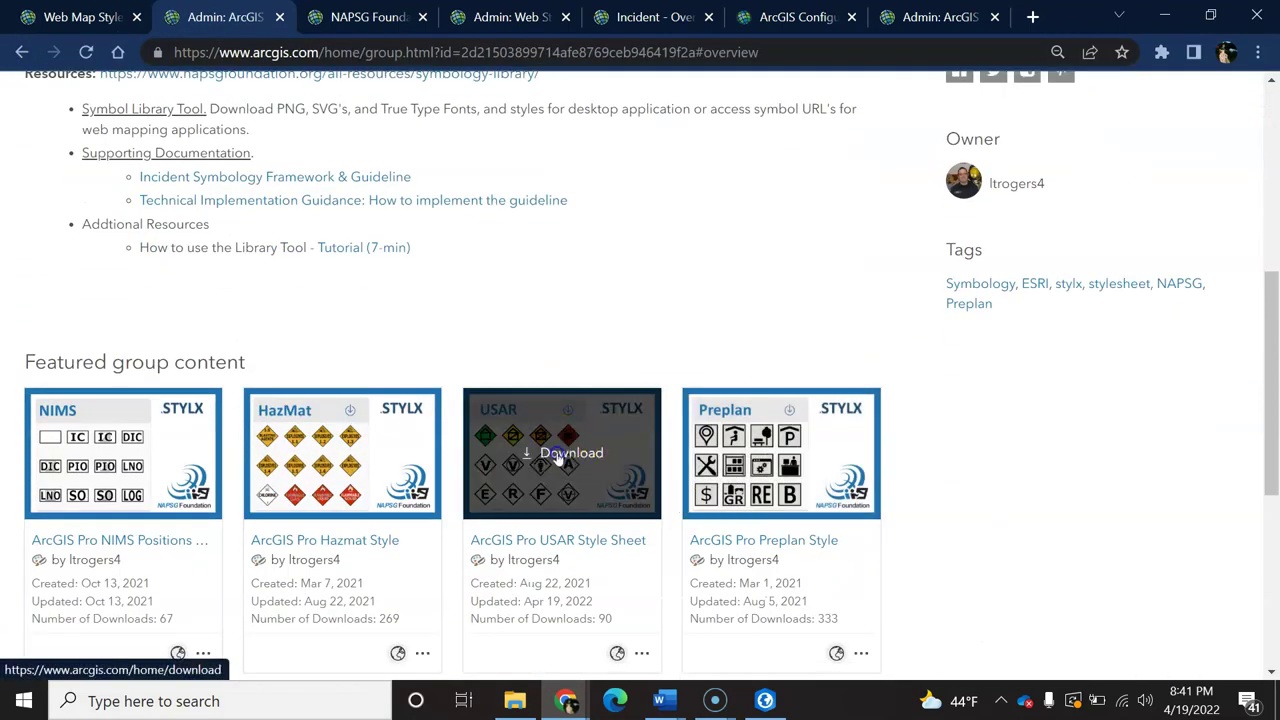
pyautogui.click(558, 455)
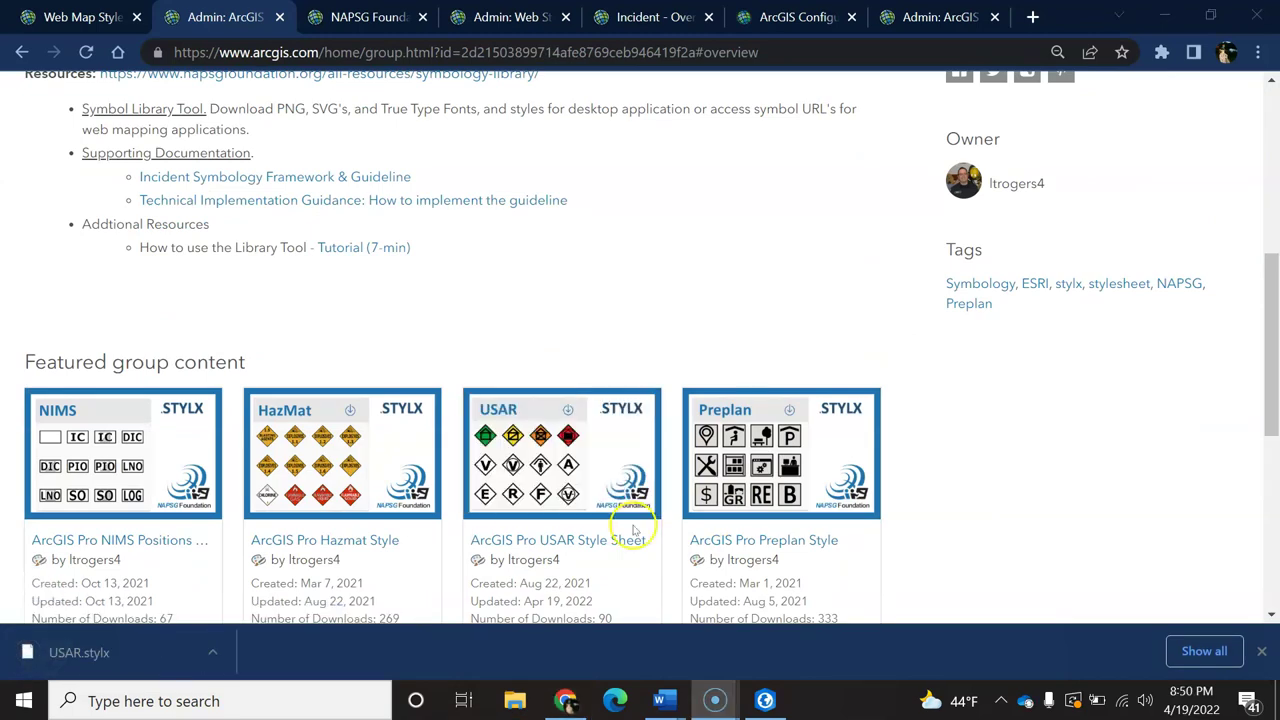
# - In ArcGIS Pro, add the USAR style file from the Downloads folder to the project
pyautogui.click(765, 700)
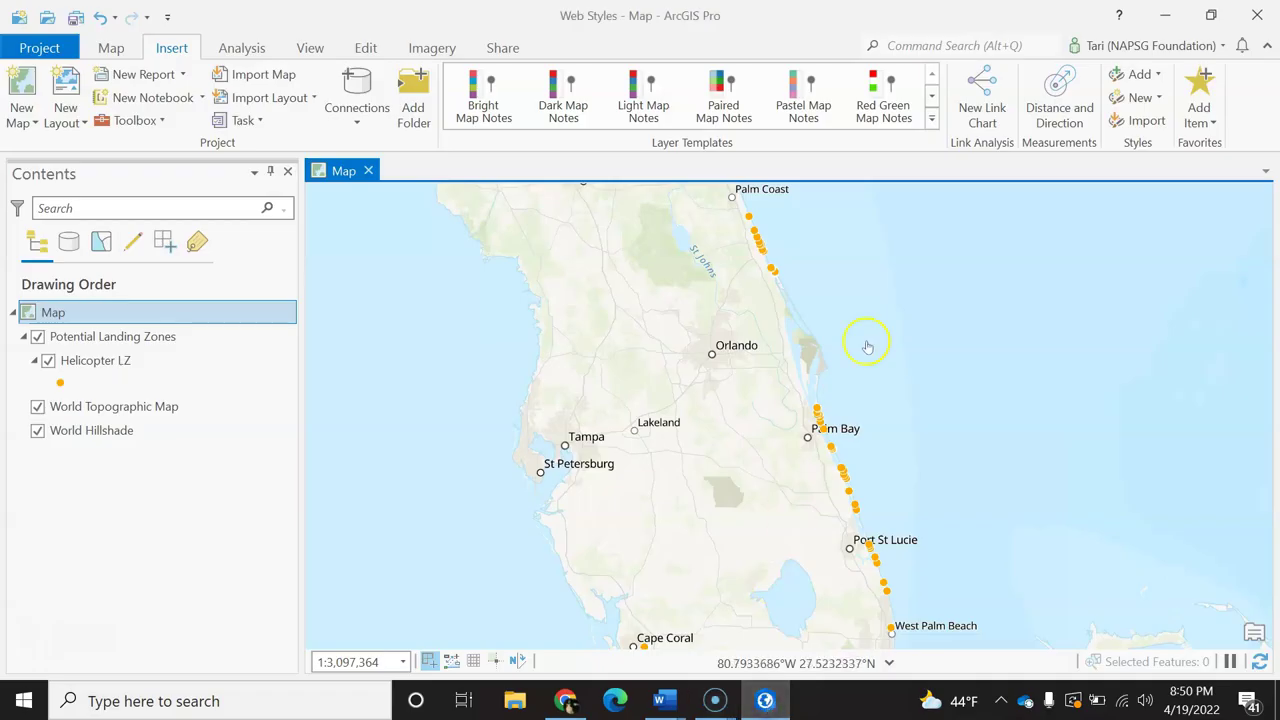
pyautogui.click(1130, 80)
pyautogui.click(1140, 97)
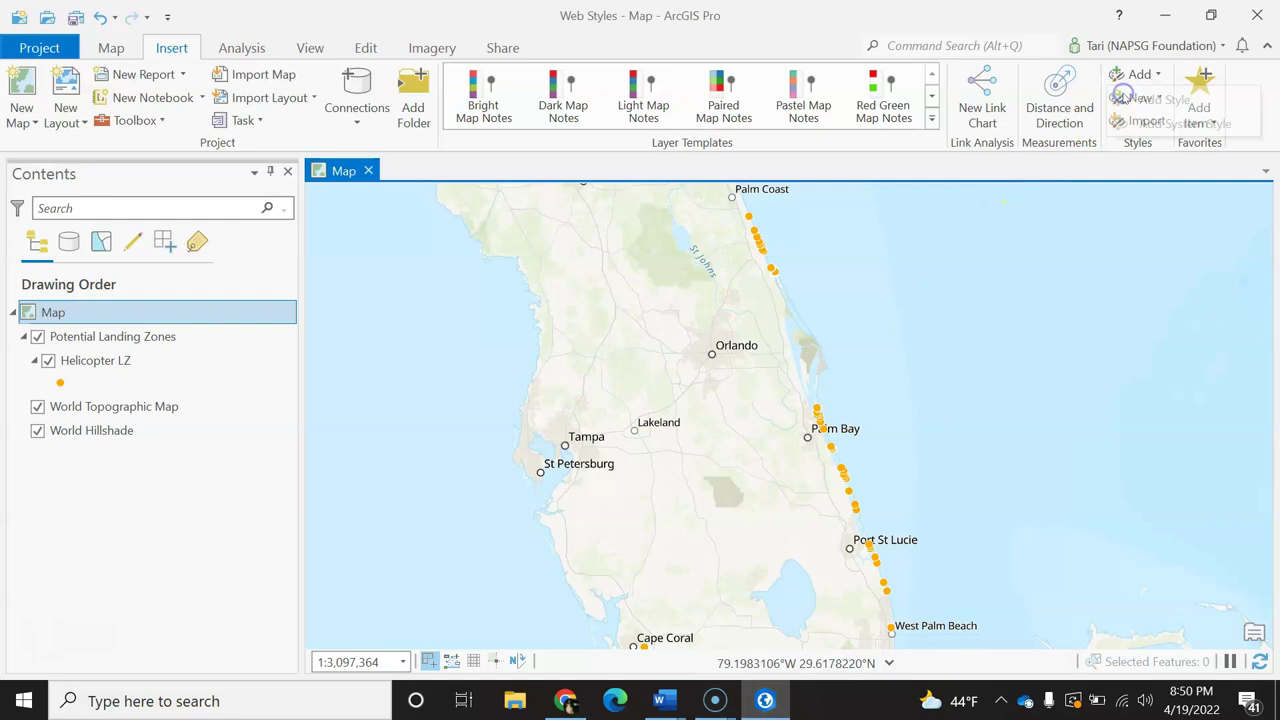
pyautogui.moveTo(526, 303); pyautogui.dragTo(526, 414)
pyautogui.click(366, 282)
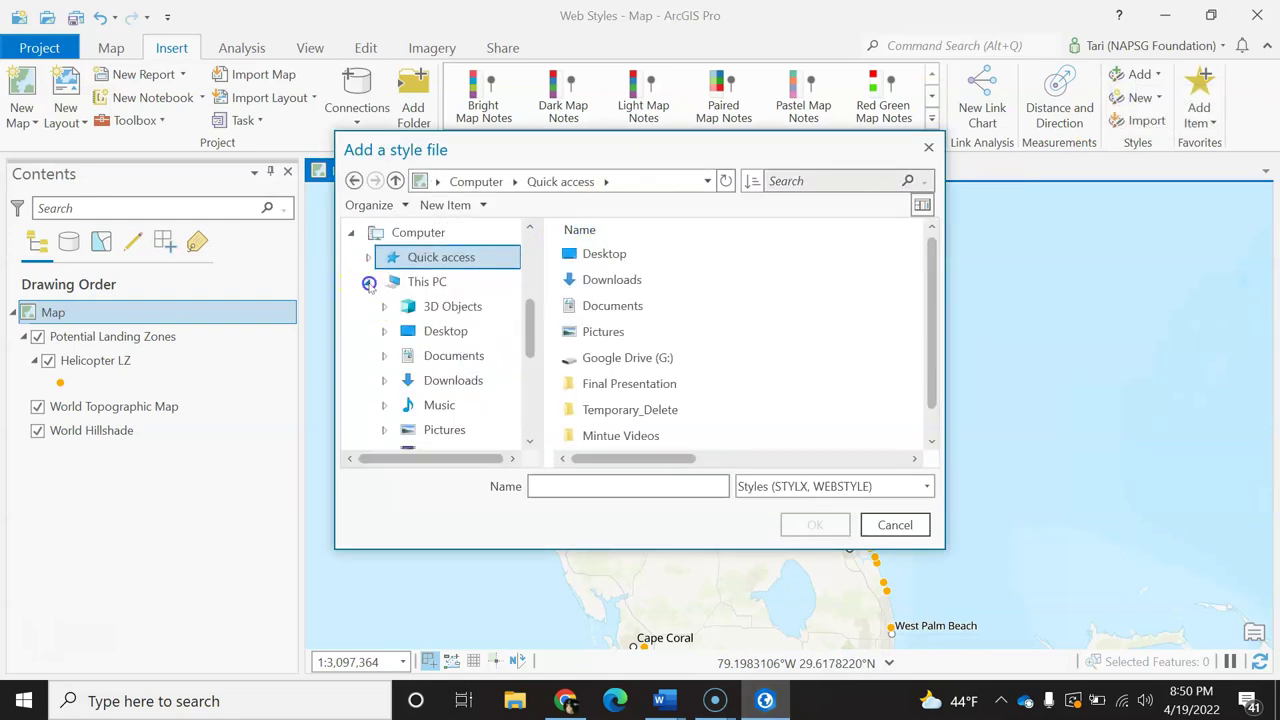
pyautogui.click(452, 381)
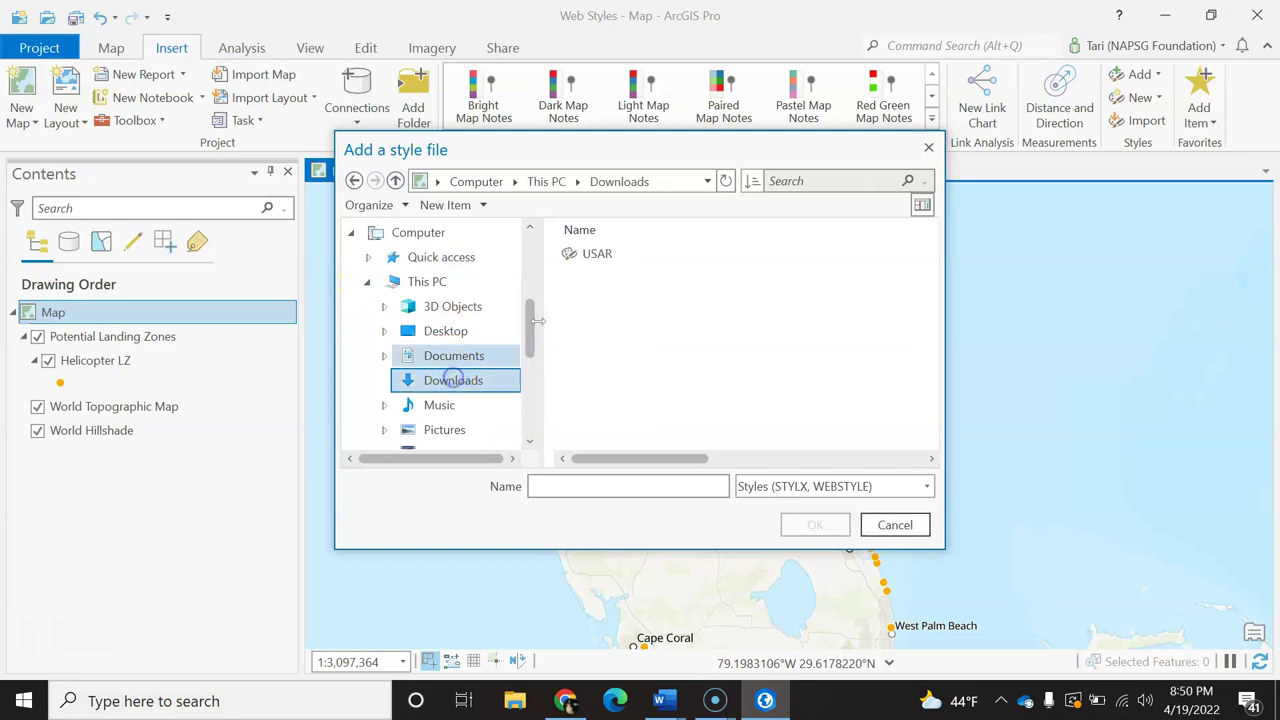
pyautogui.click(572, 253)
pyautogui.click(814, 524)
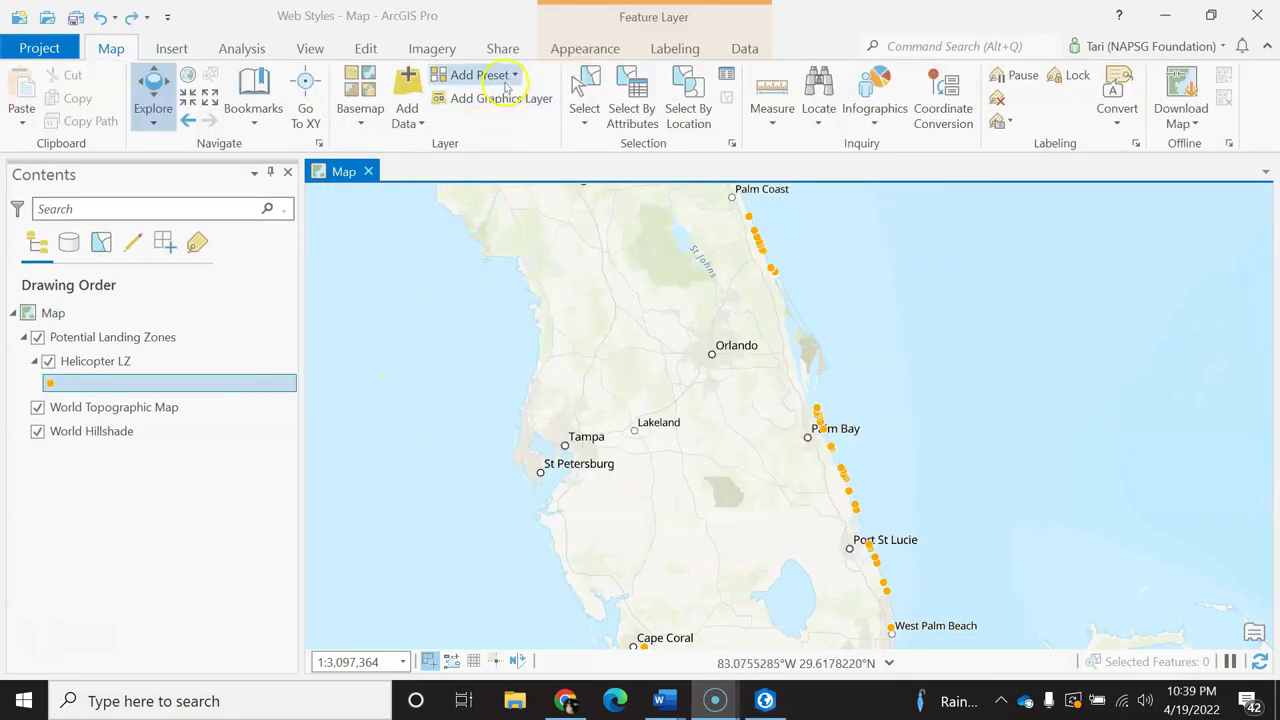
# - Start sharing USAR as a web style, pasting a summary and adding the symbology tag
pyautogui.click(504, 49)
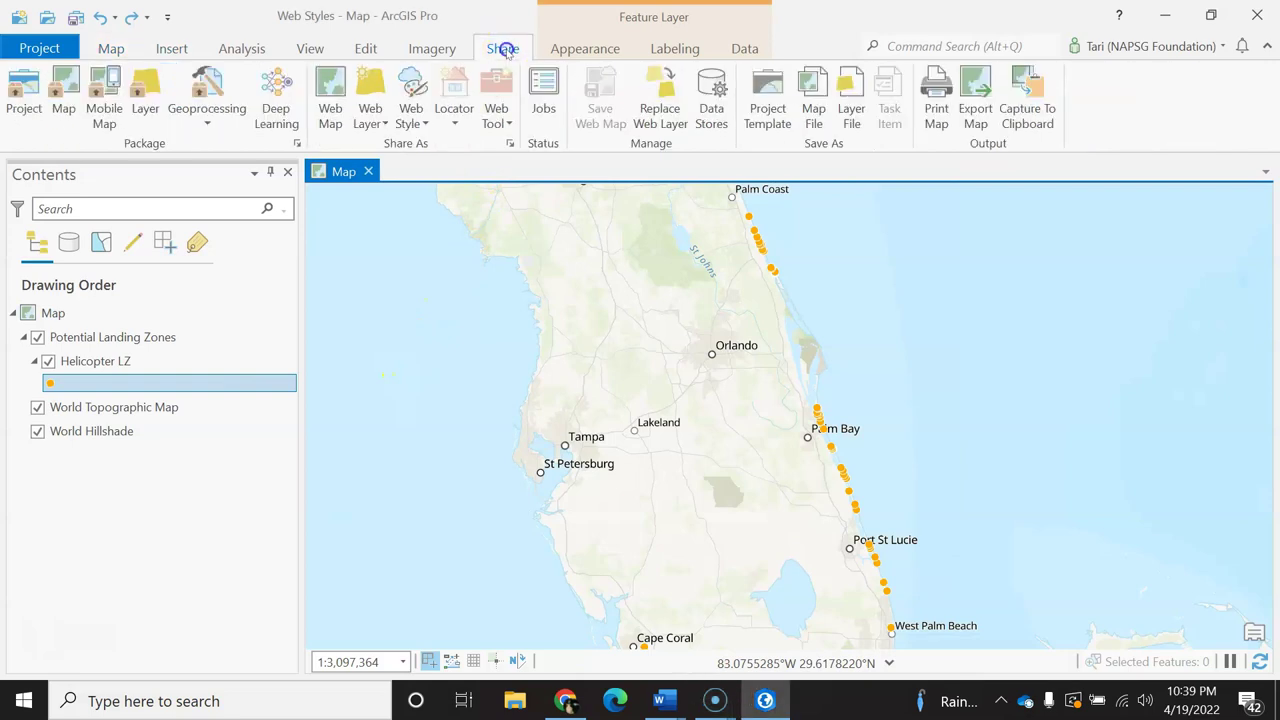
pyautogui.click(411, 112)
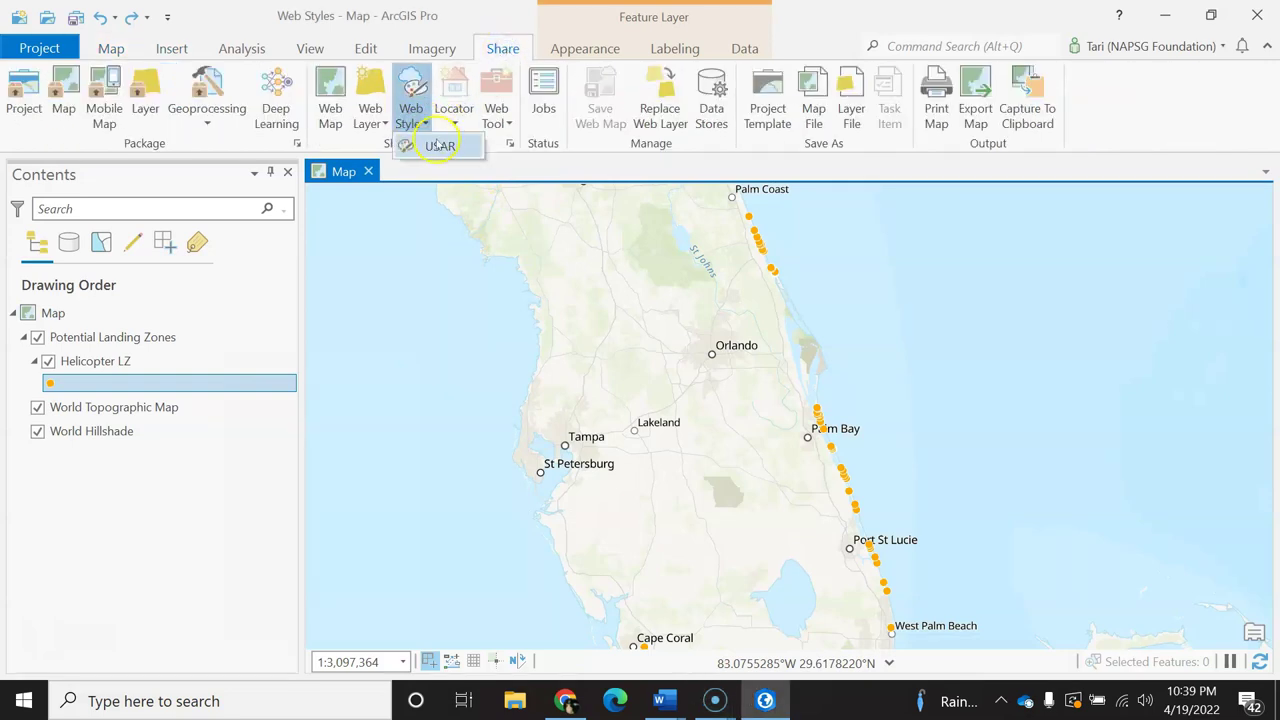
pyautogui.click(441, 148)
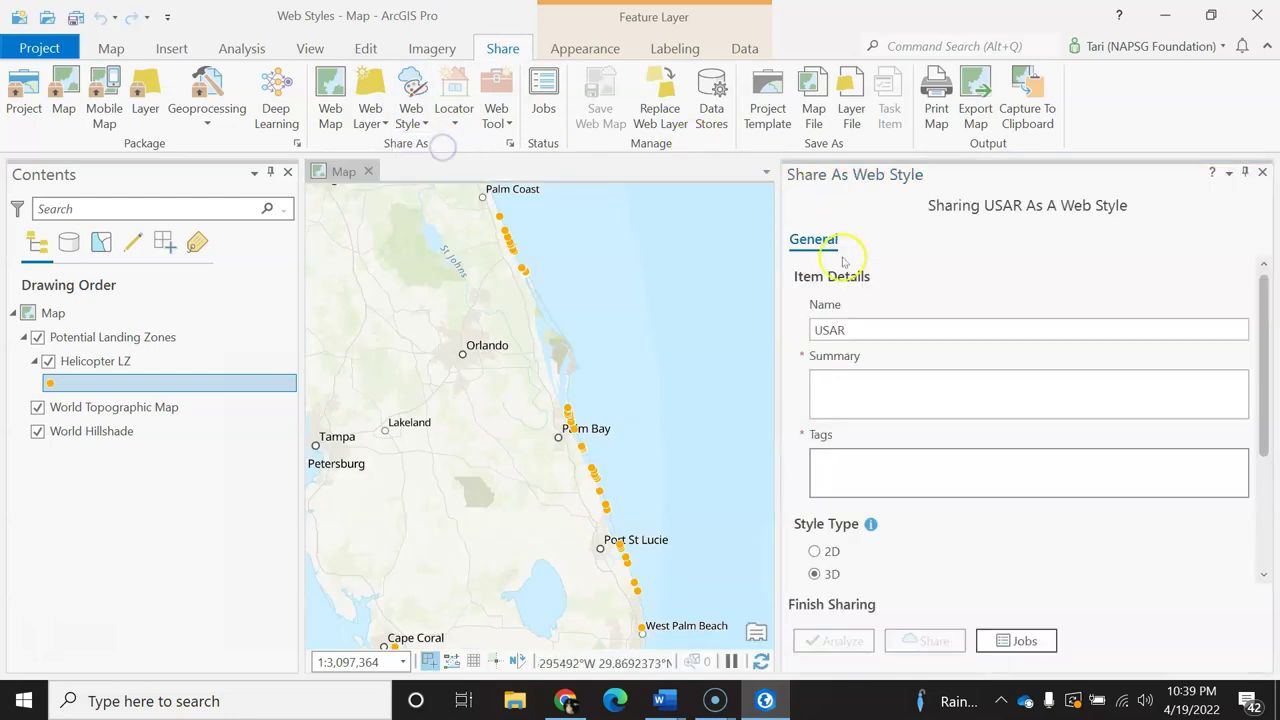
pyautogui.click(877, 389)
pyautogui.write('US&R Web Style')
pyautogui.click(850, 461)
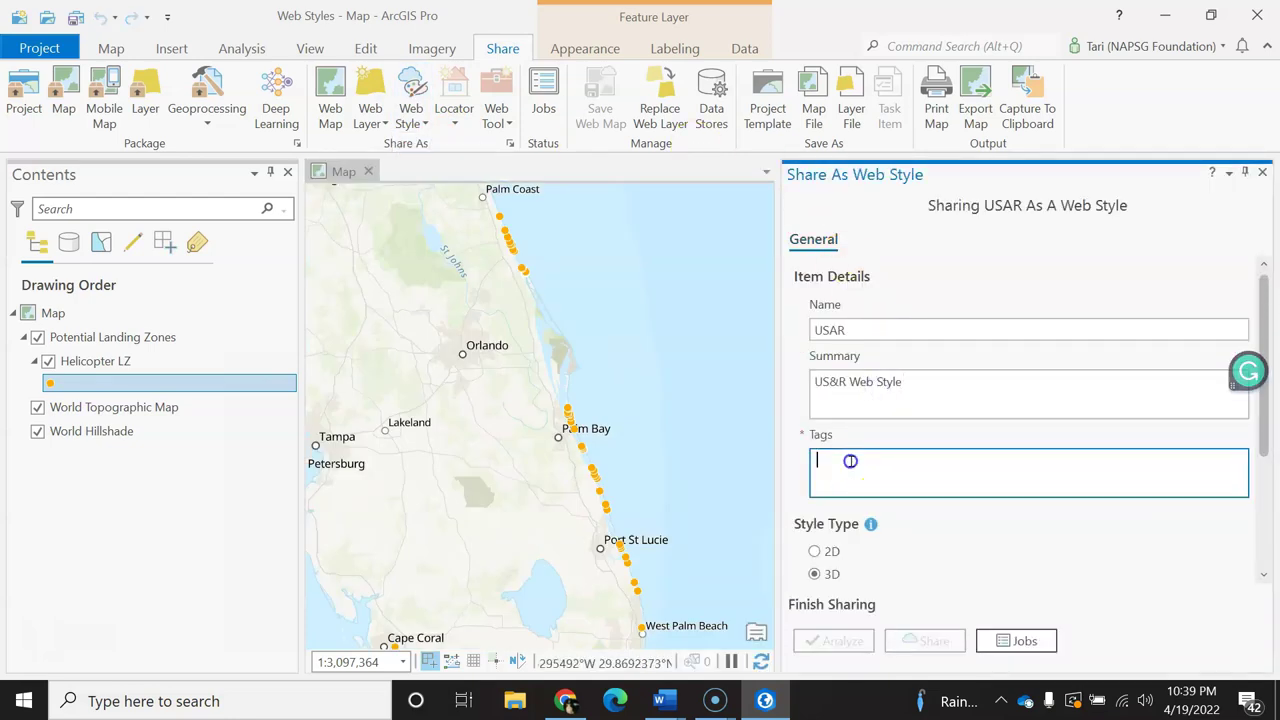
pyautogui.write('symbology')
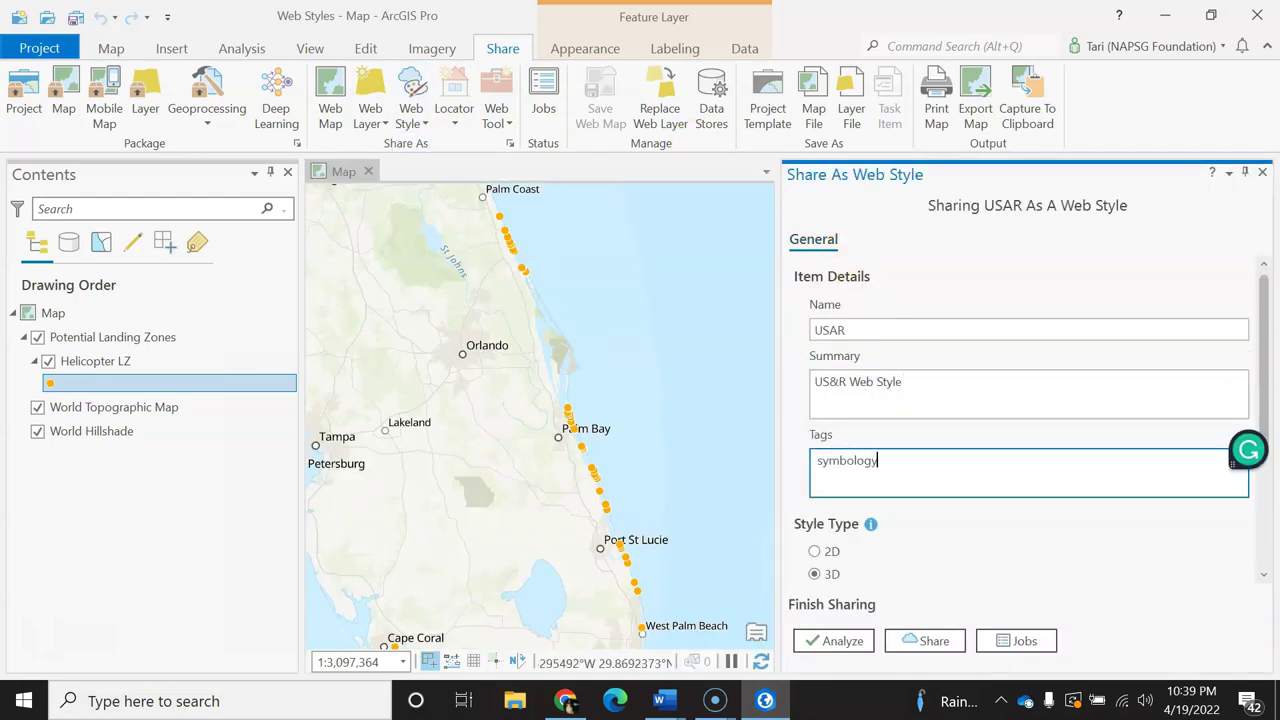
# - Publish it as a 2D style into the Project - Web Styles folder
pyautogui.click(820, 553)
pyautogui.scroll(-4, 860, 562)
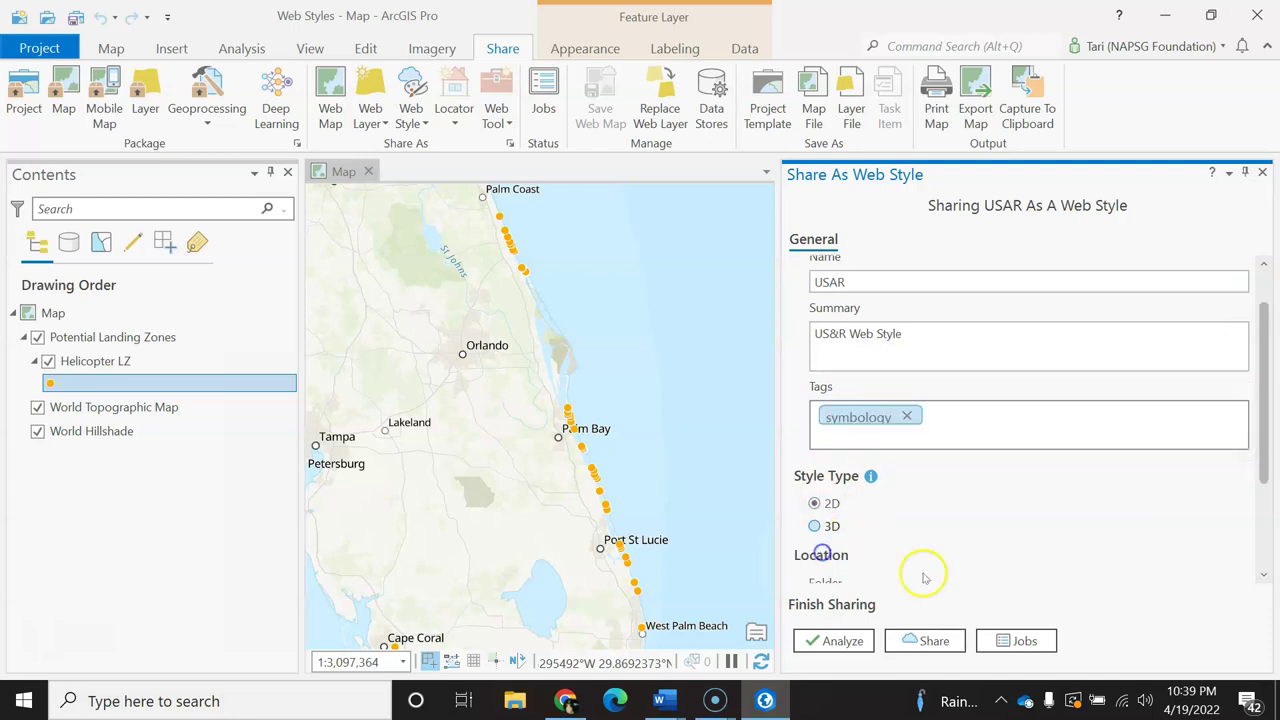
pyautogui.click(913, 467)
pyautogui.write('proje')
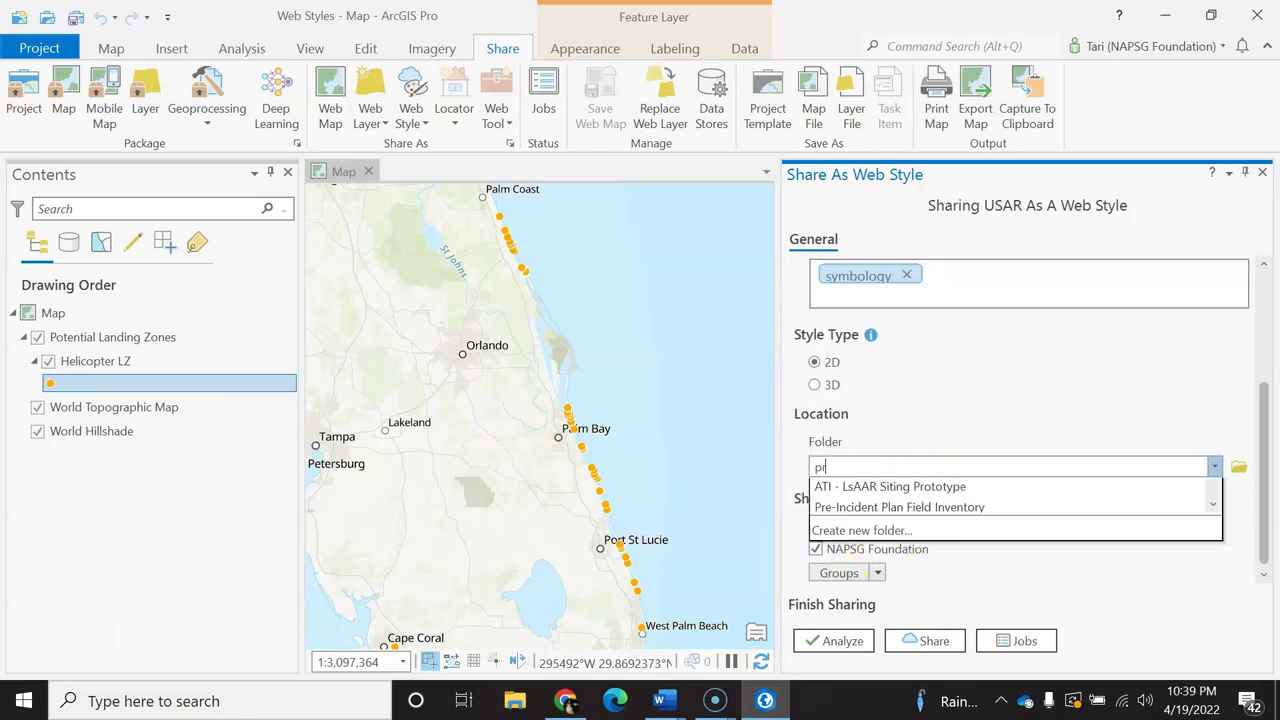
pyautogui.click(925, 512)
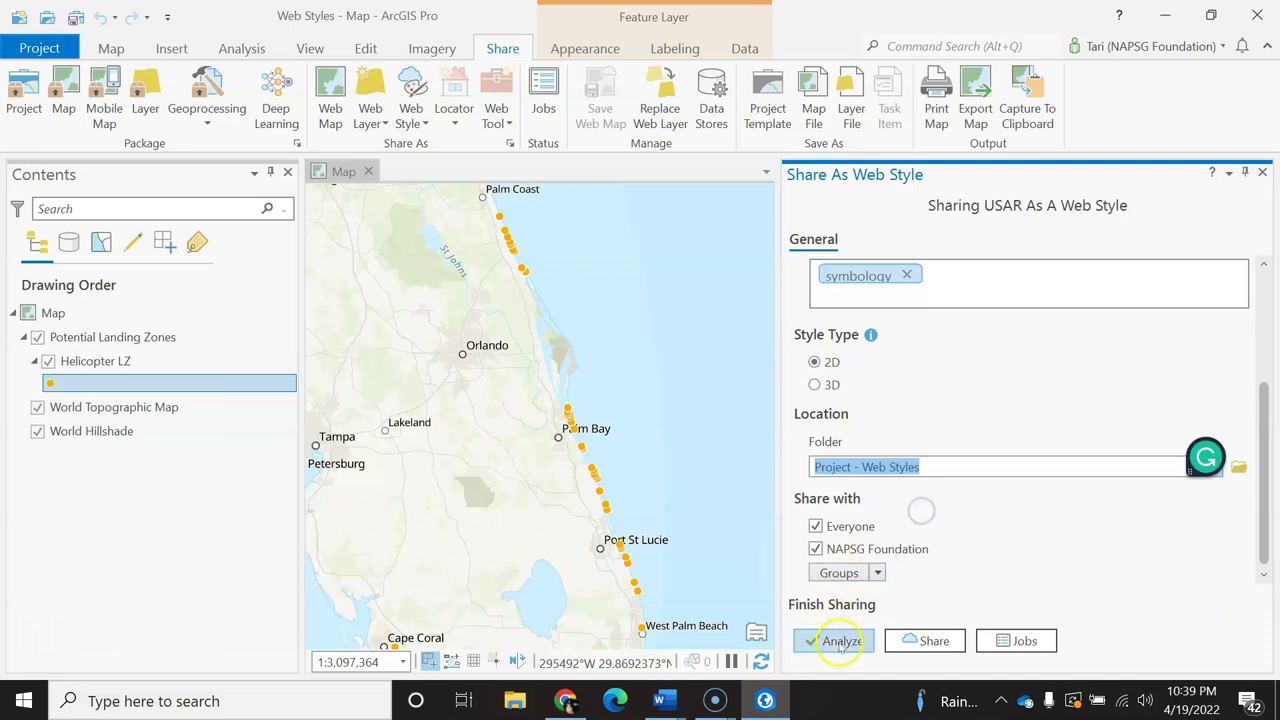
pyautogui.click(929, 640)
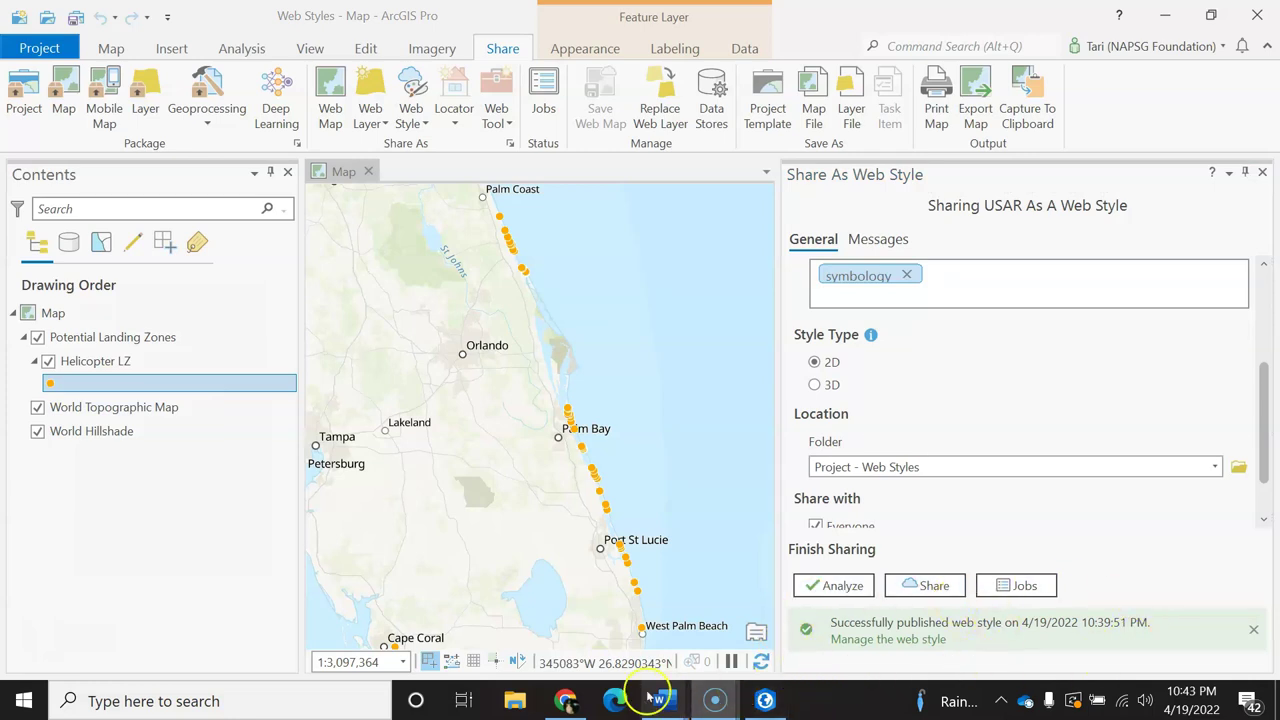
# - In My Content, add the Admin: Web Styles group to the USAR Style item's sharing and save
pyautogui.moveTo(557, 687)
pyautogui.click(545, 553)
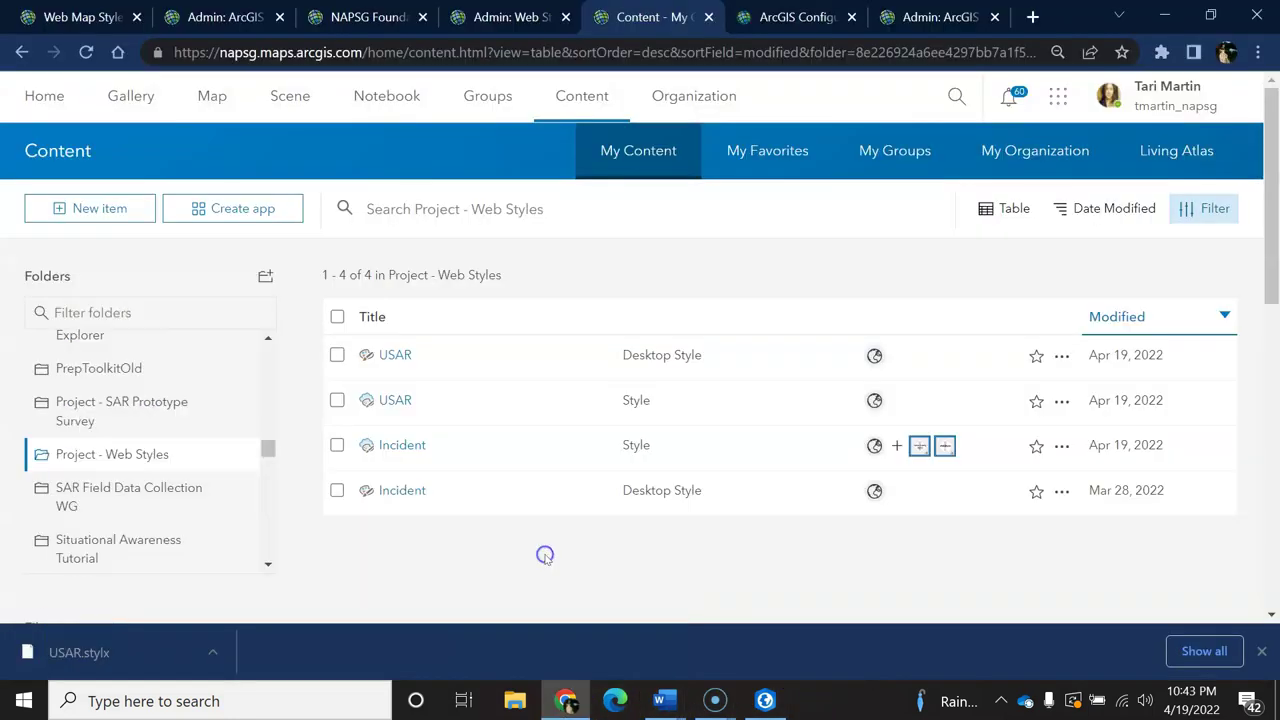
pyautogui.click(337, 401)
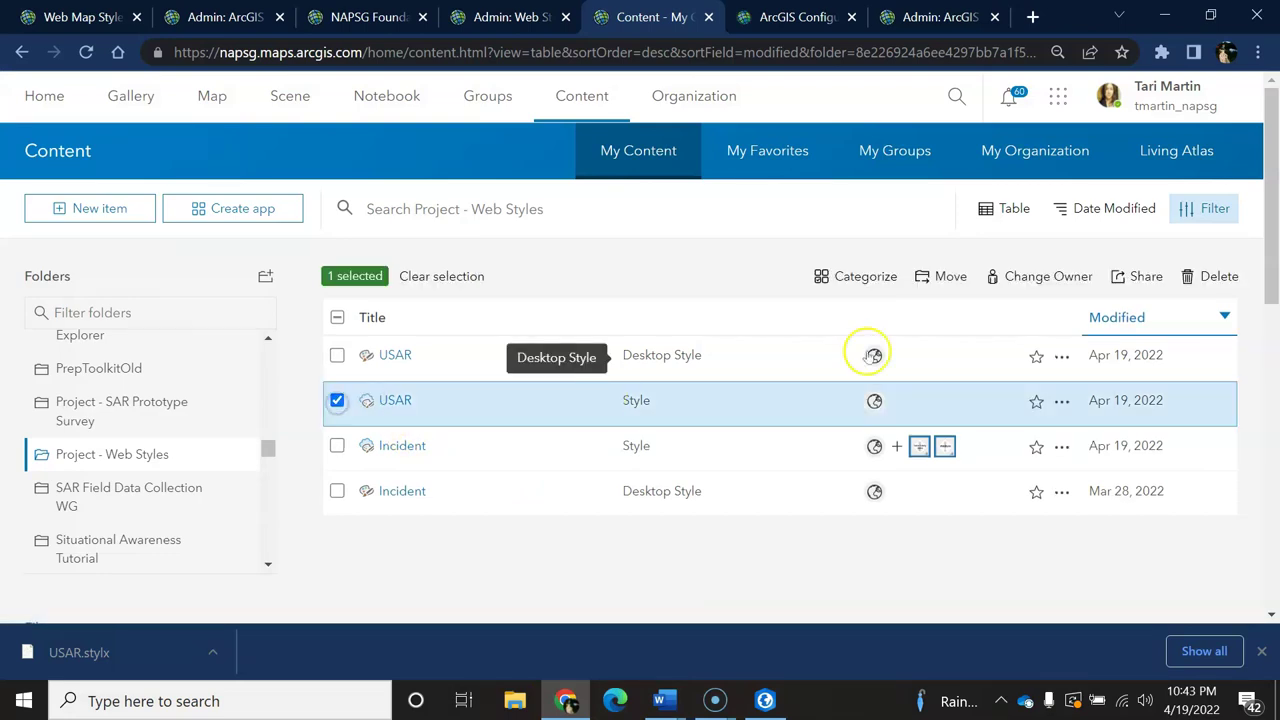
pyautogui.click(1137, 277)
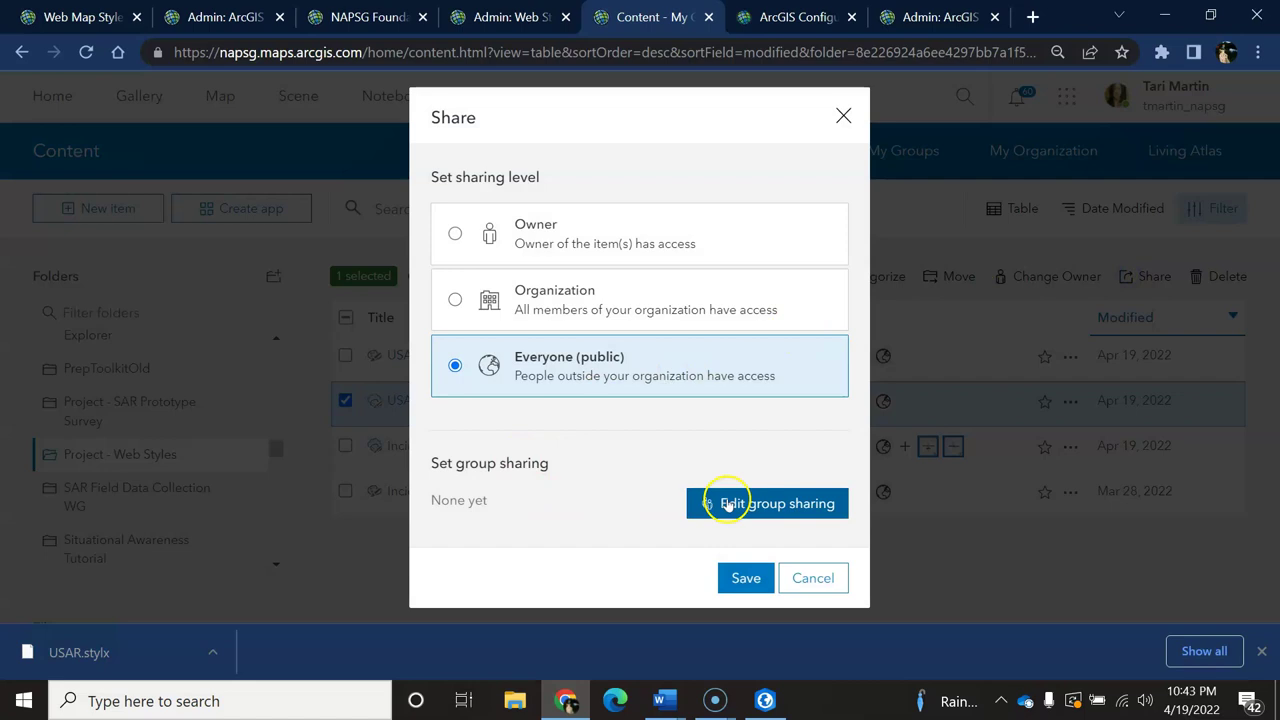
pyautogui.click(729, 504)
pyautogui.scroll(-3, 628, 467)
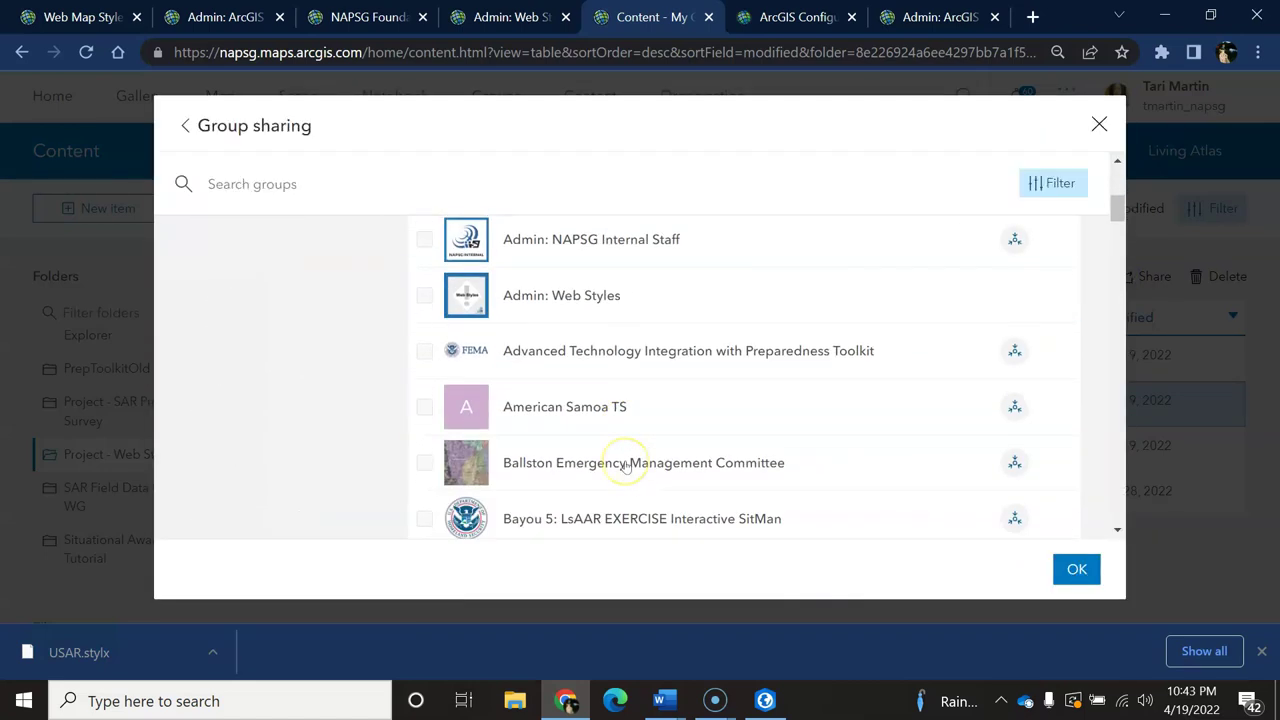
pyautogui.click(424, 295)
pyautogui.click(1074, 570)
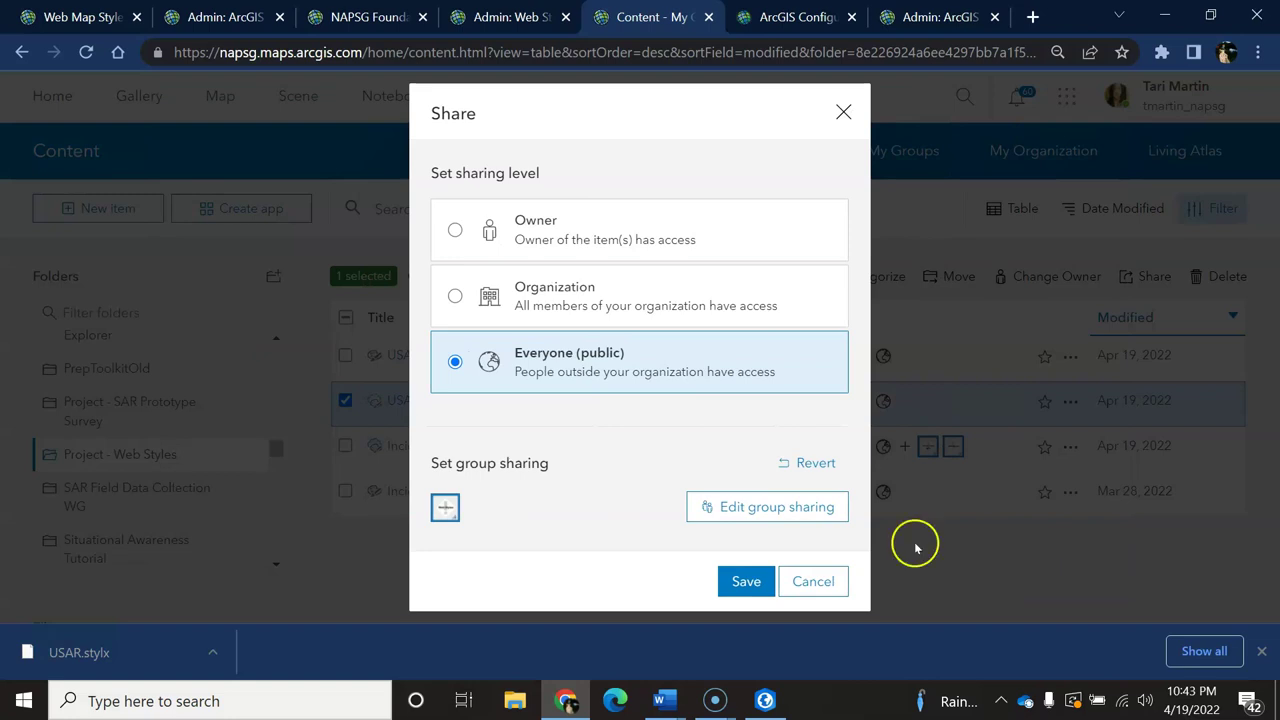
pyautogui.click(745, 583)
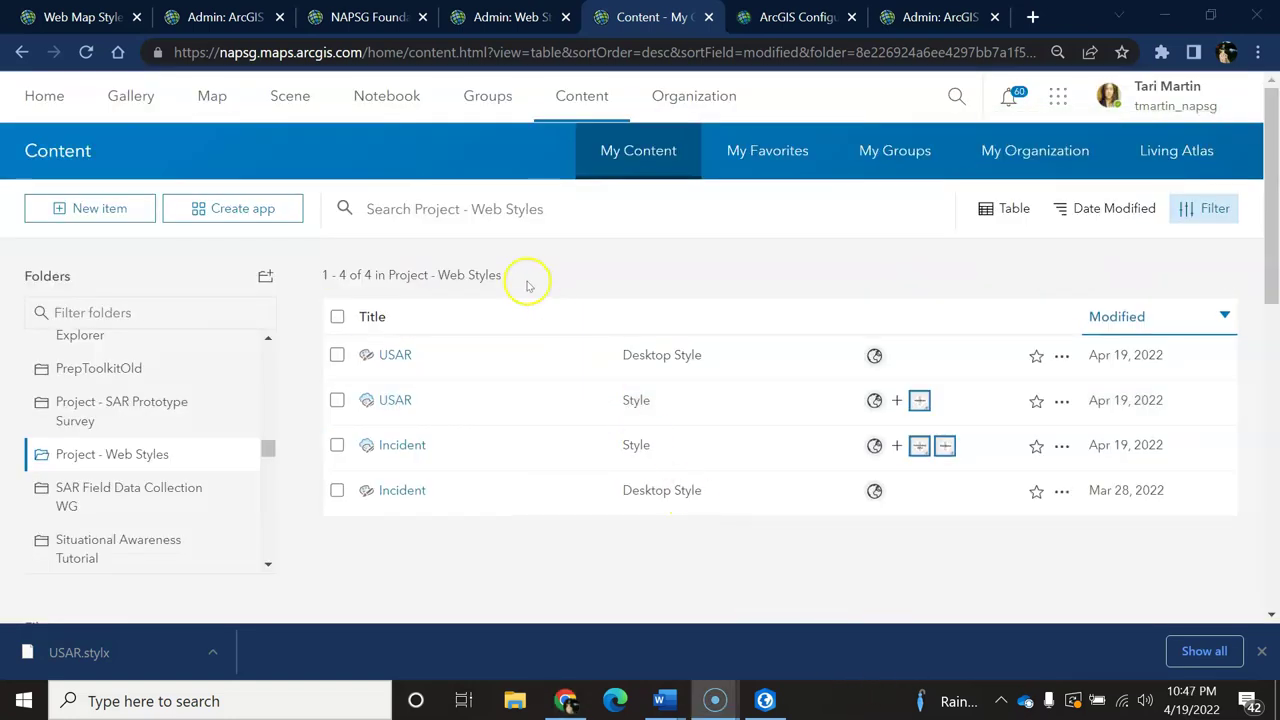
# - Open the Potential Landing Zones symbol categories list to reveal the Incident and USAR vector sets
pyautogui.click(85, 17)
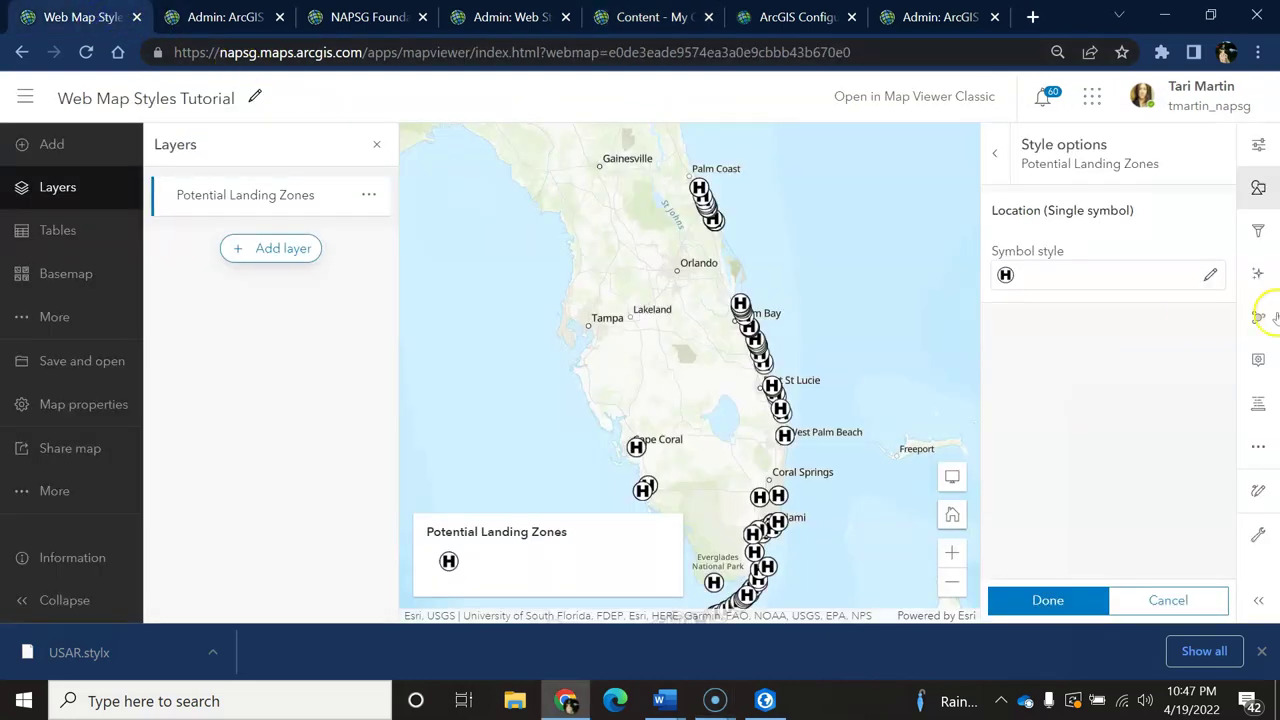
pyautogui.click(1212, 276)
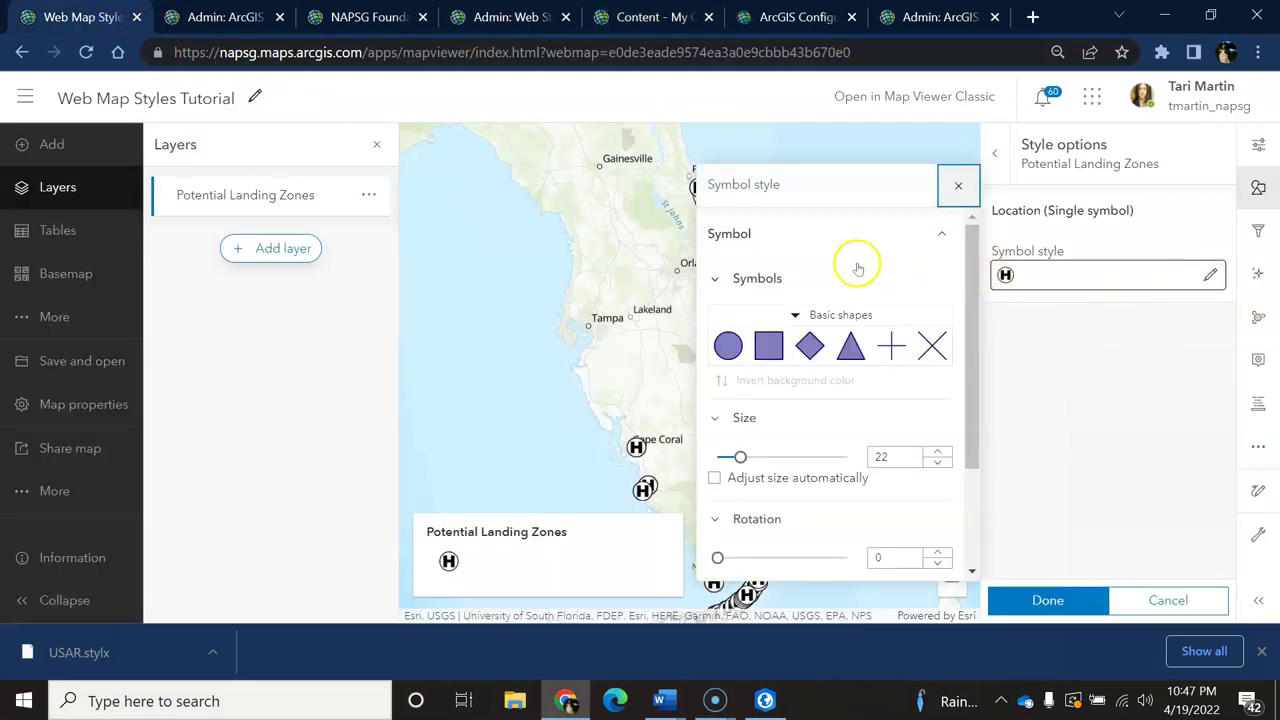
pyautogui.click(852, 314)
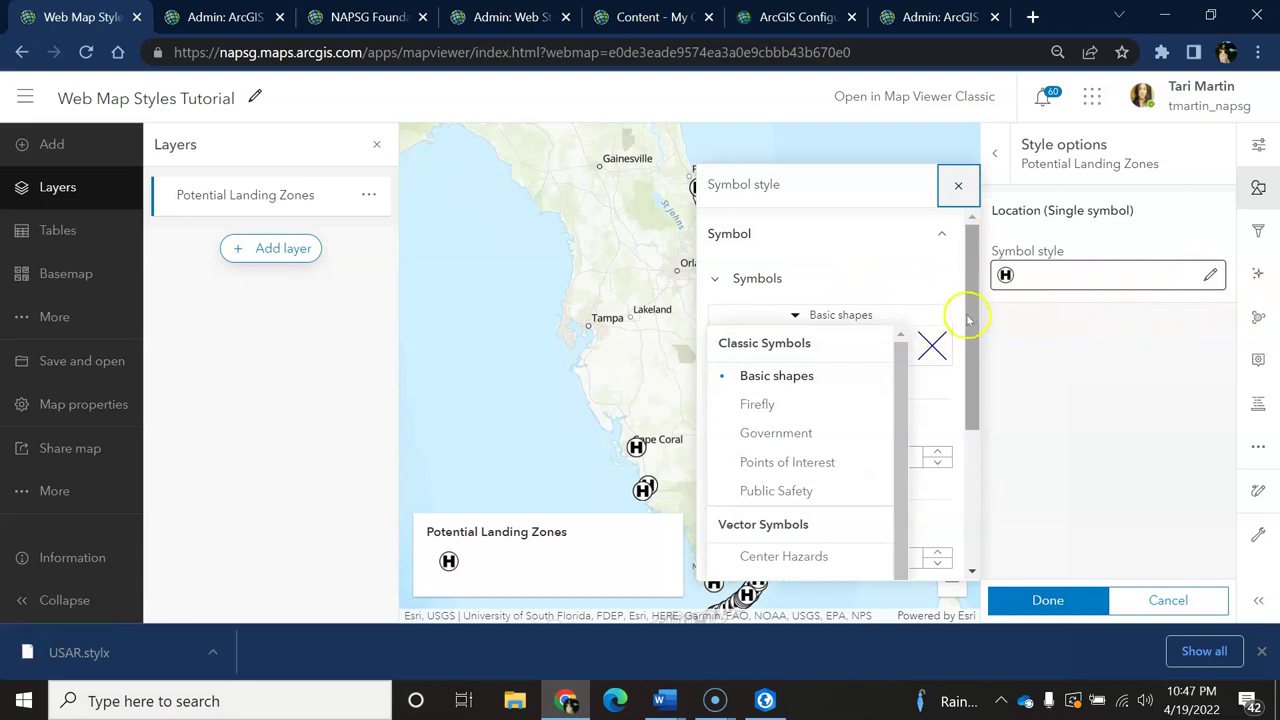
pyautogui.click(972, 548)
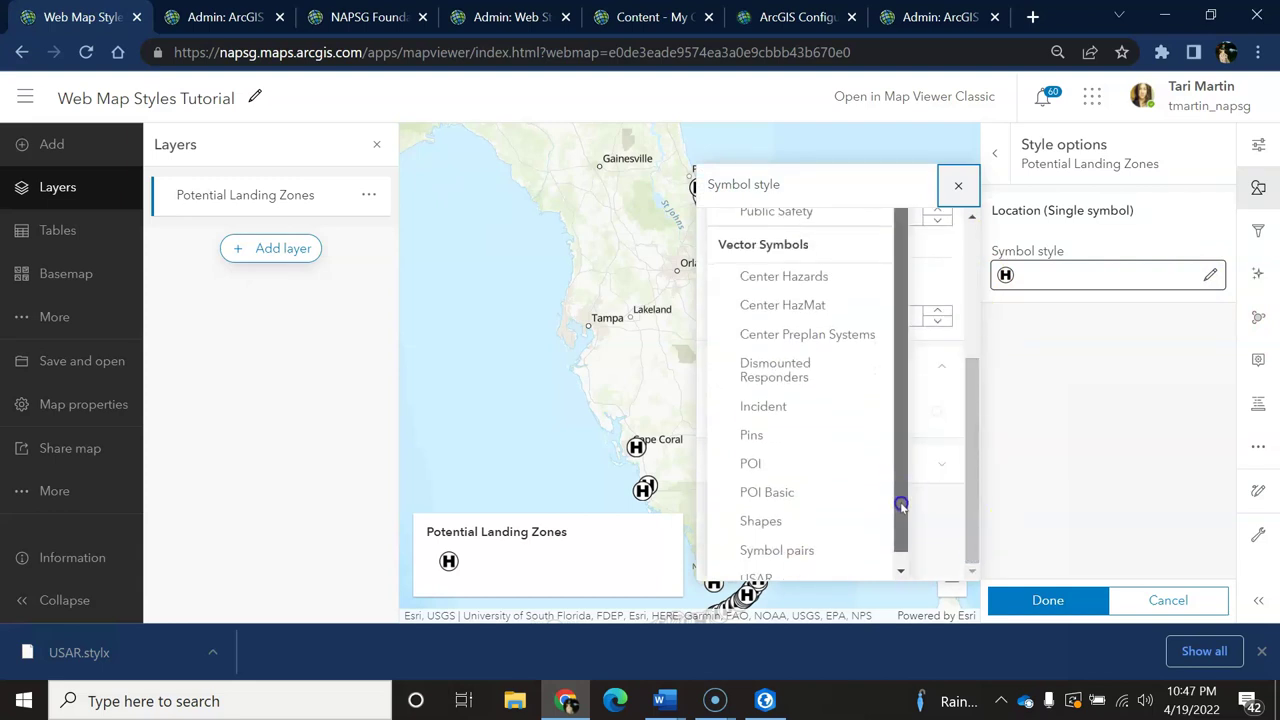